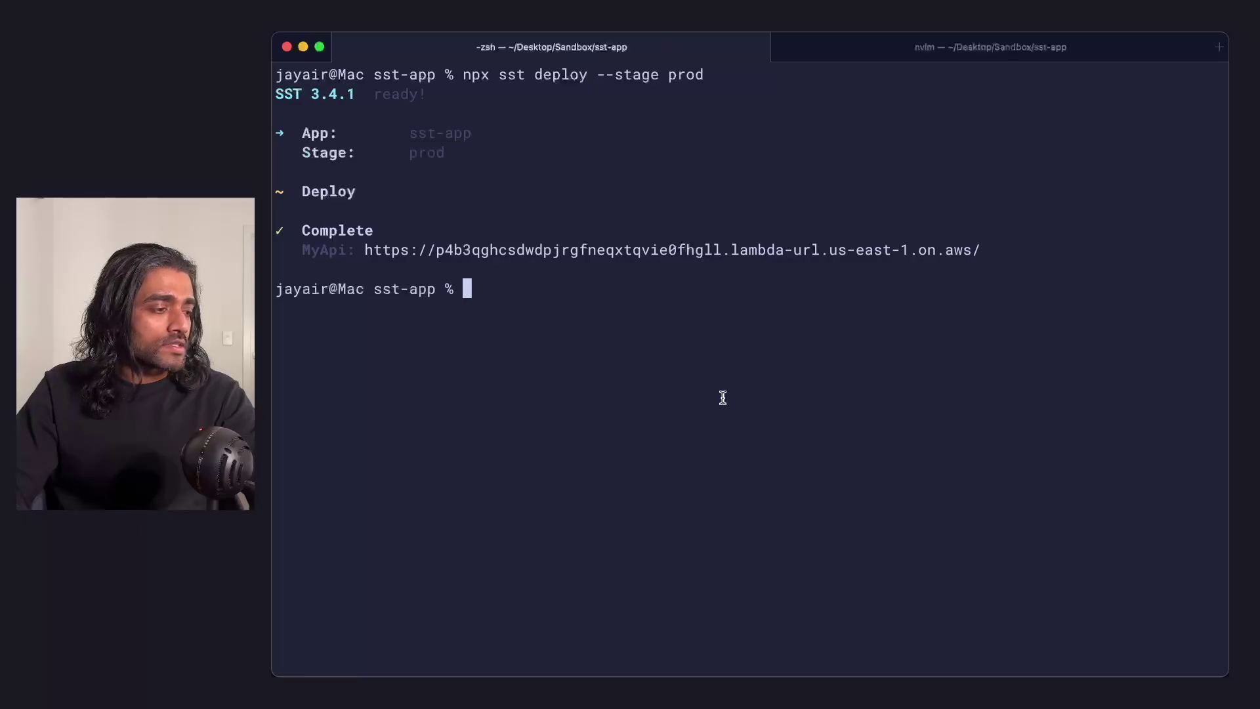
Review the MyApi function definition in sst.config.ts and open the function's deployed URL in the browser
{"action": "key", "text": "super+shift+bracketright"}
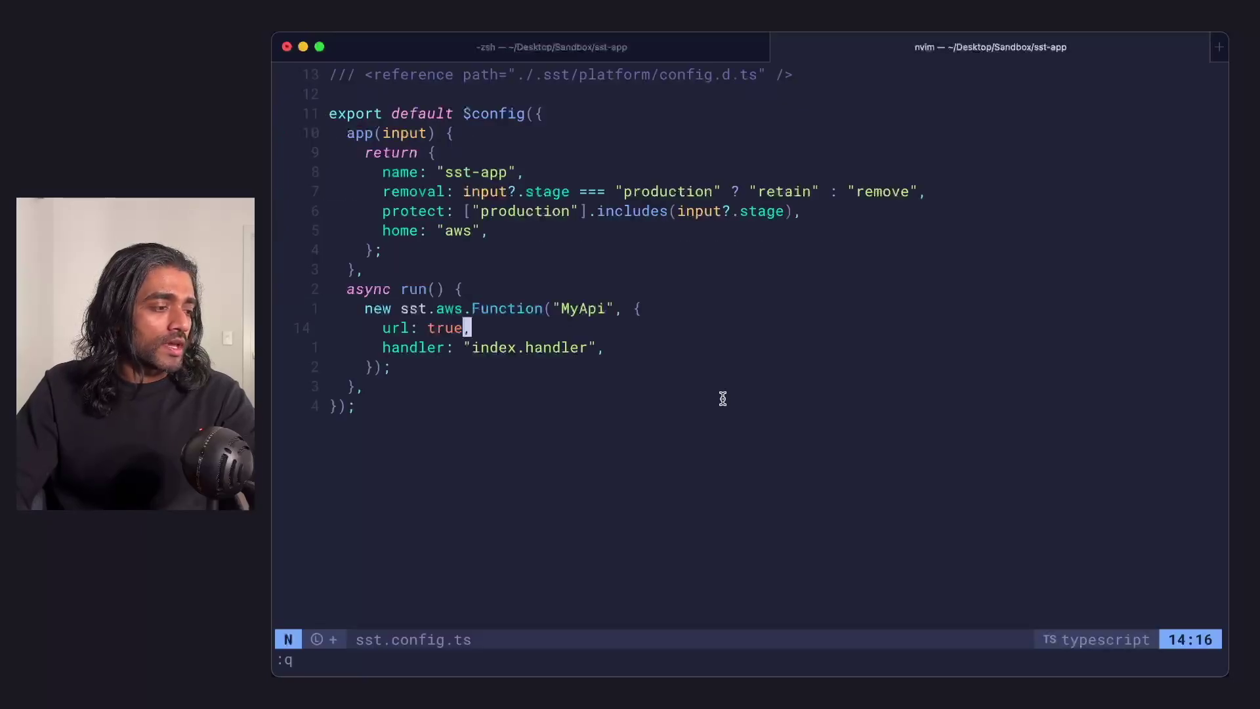
{"action": "key", "text": "k"}
{"action": "key", "text": "shift+v"}
{"action": "key", "text": "j"}
{"action": "key", "text": "j"}
{"action": "key", "text": "j"}
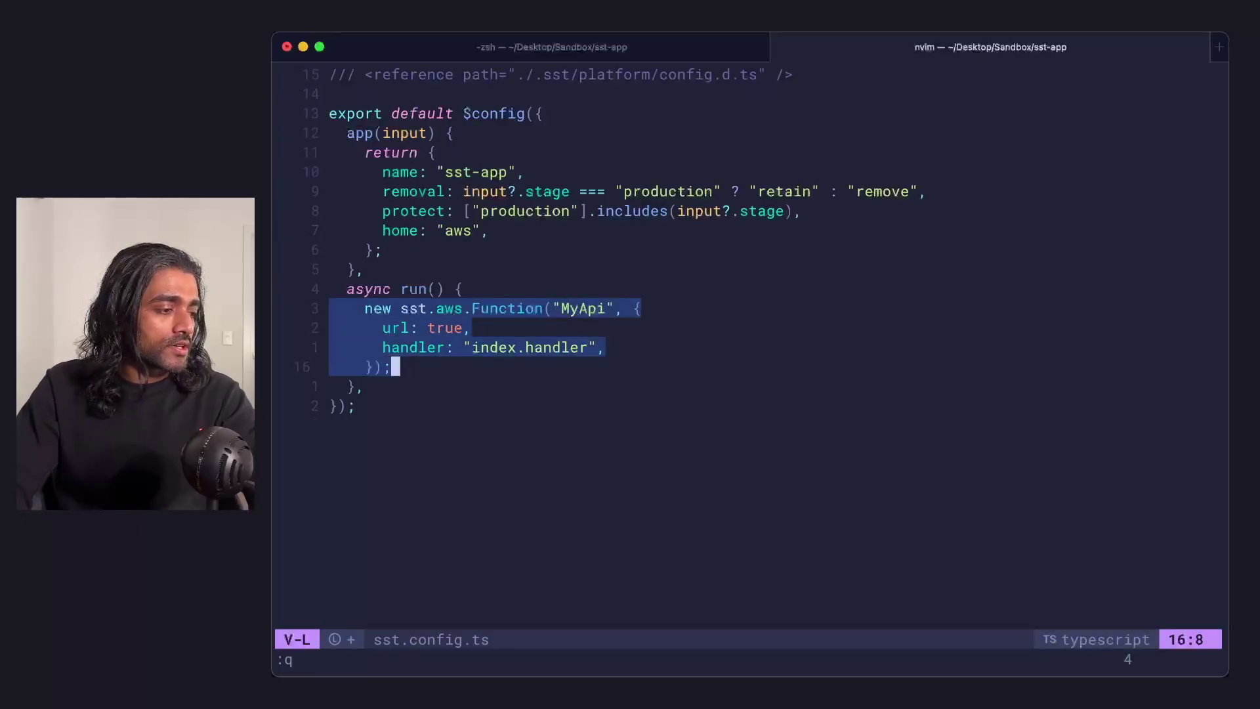
{"action": "key", "text": "super+shift+bracketleft"}
{"action": "left_click", "coordinate": [550, 250], "text": "super"}
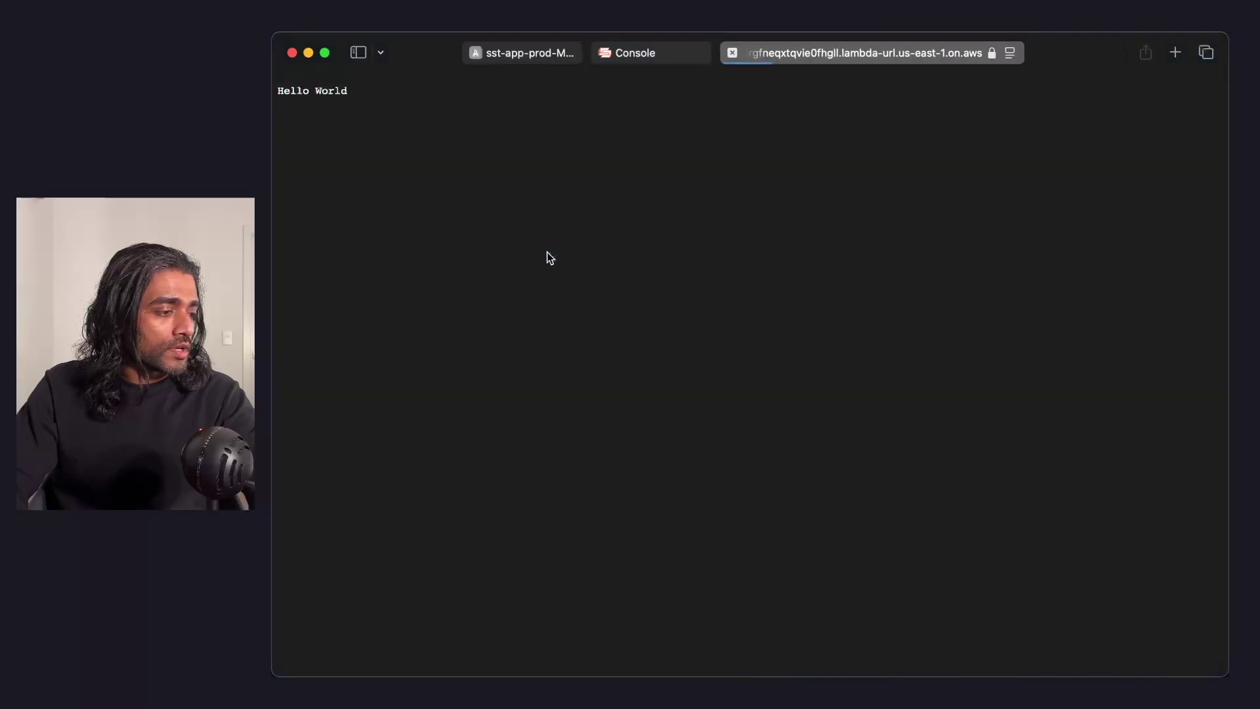
Check the name and timeout of sst-app-prod-MyApiFunction in the AWS Lambda console
{"action": "left_click", "coordinate": [530, 54]}
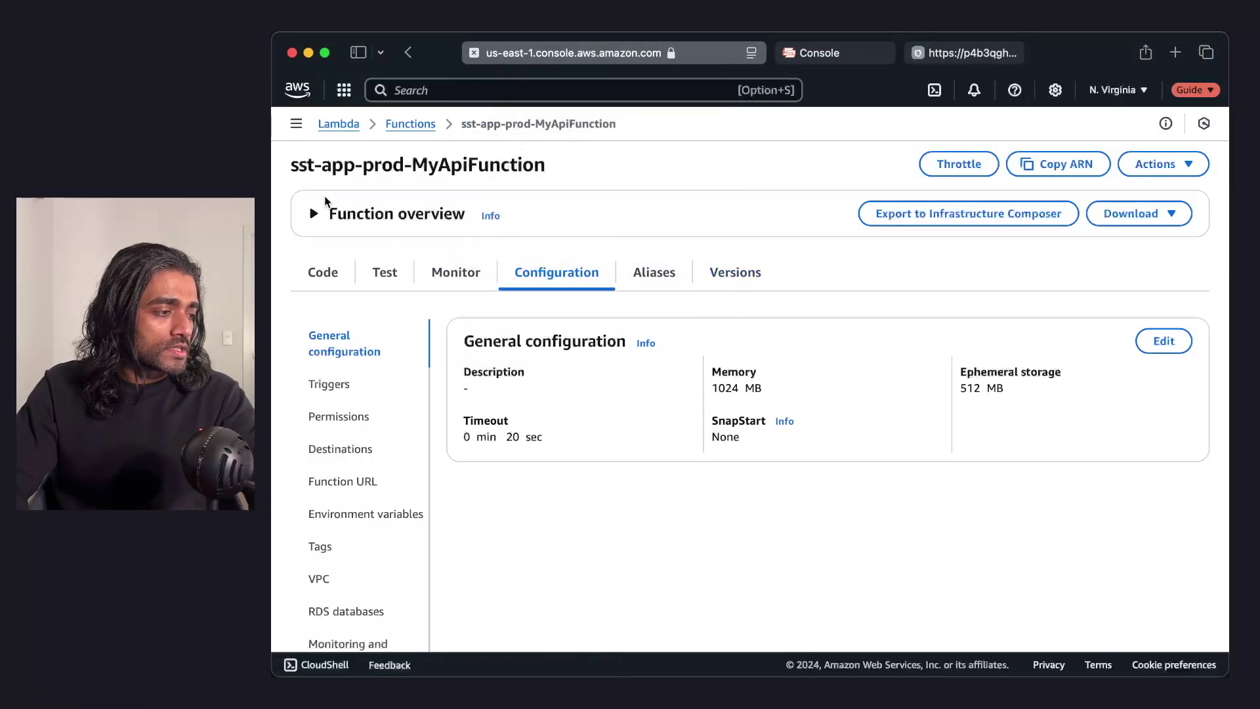
{"action": "left_click_drag", "start_coordinate": [322, 166], "coordinate": [543, 162]}
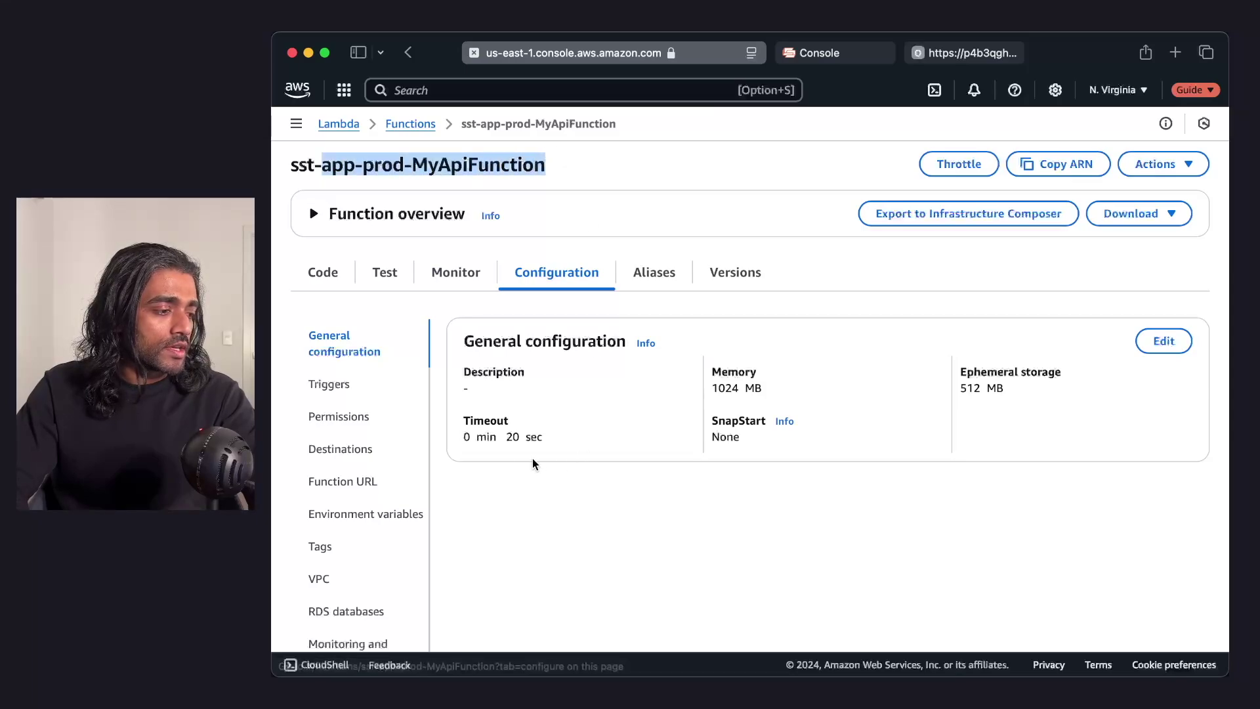
{"action": "left_click", "coordinate": [501, 443]}
{"action": "left_click_drag", "start_coordinate": [461, 436], "coordinate": [543, 434]}
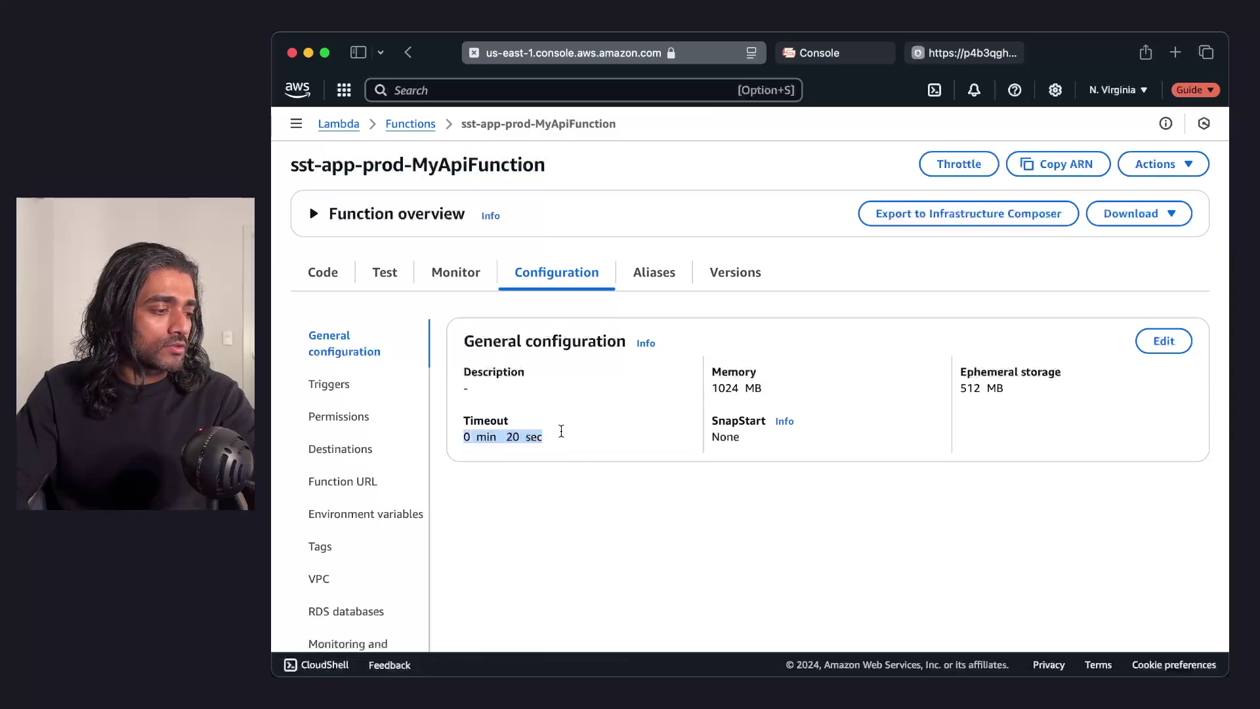
{"action": "left_click", "coordinate": [560, 436]}
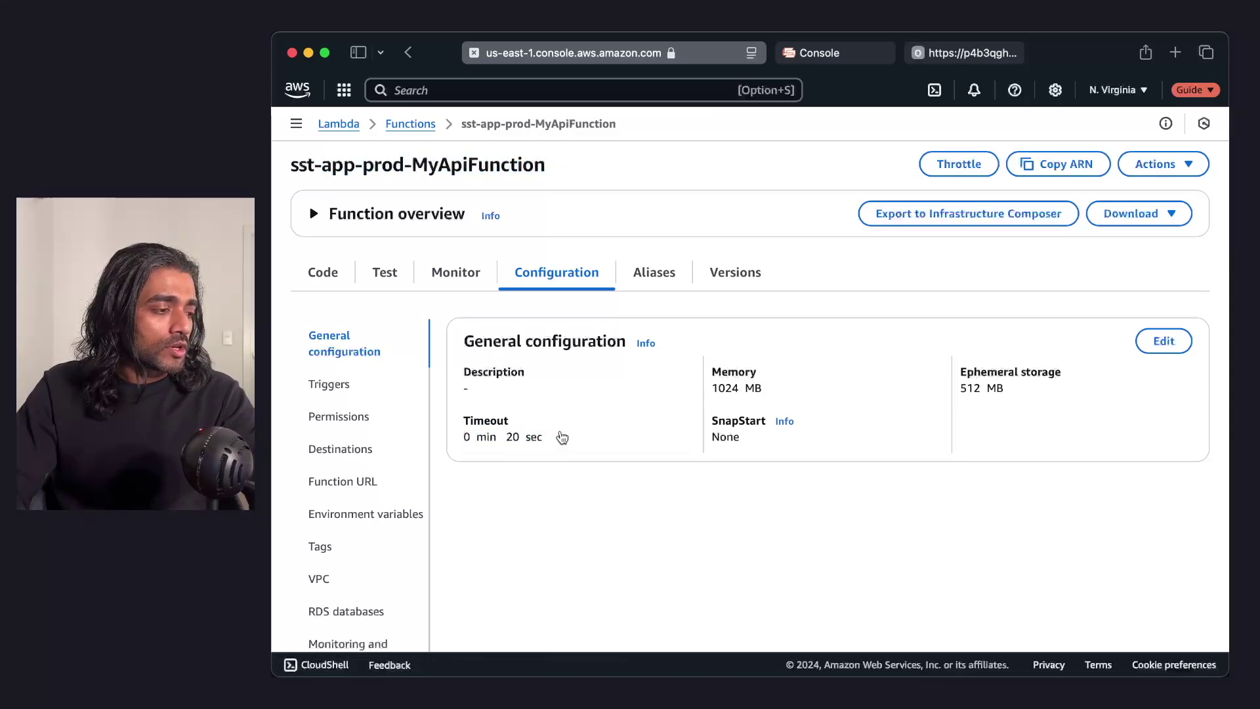
Add a 2-minute timeout to the MyApi function in sst.config.ts and deploy the app to the prod stage from the terminal
{"action": "key", "text": "super+Tab"}
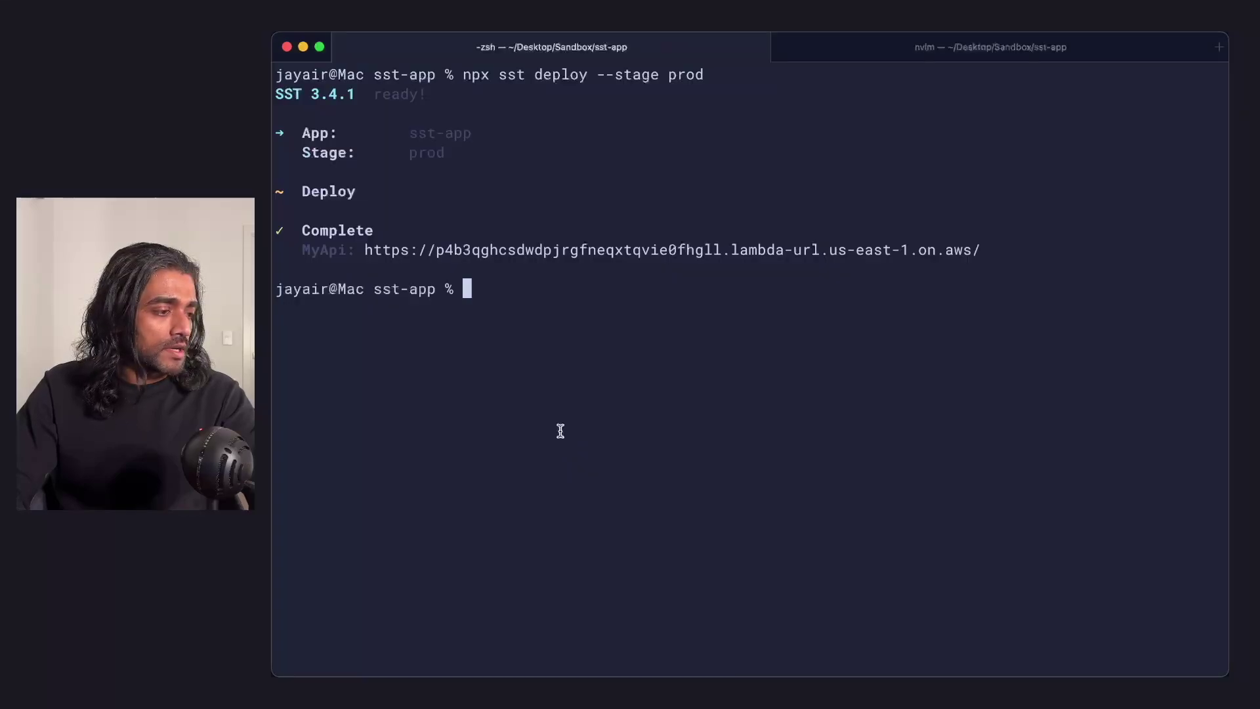
{"action": "key", "text": "super+2"}
{"action": "type", "text": "o"}
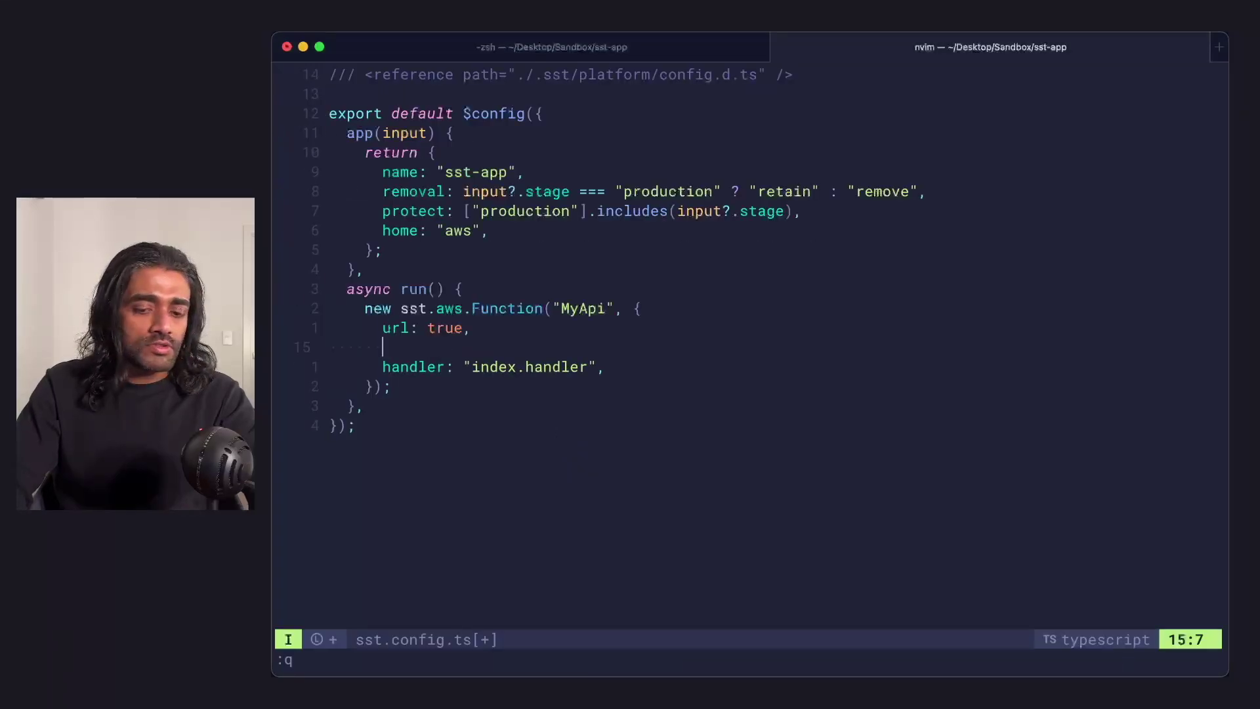
{"action": "type", "text": "timeout: \"2"}
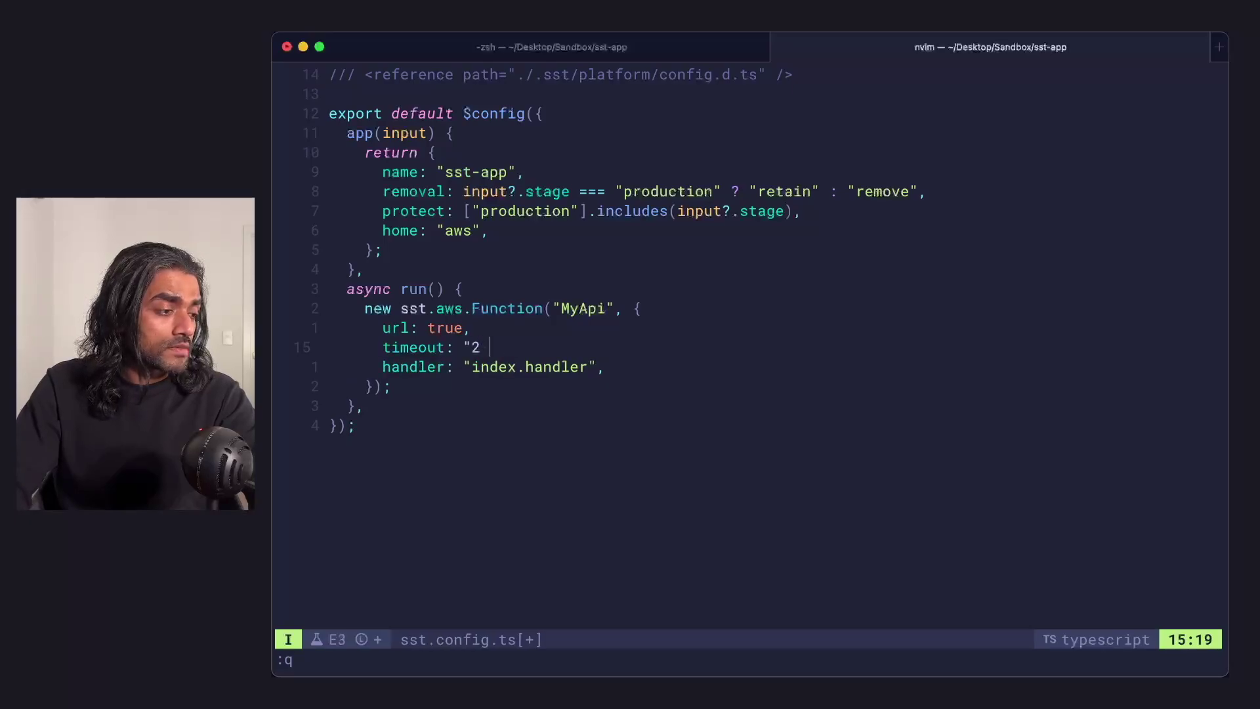
{"action": "key", "text": "super+1"}
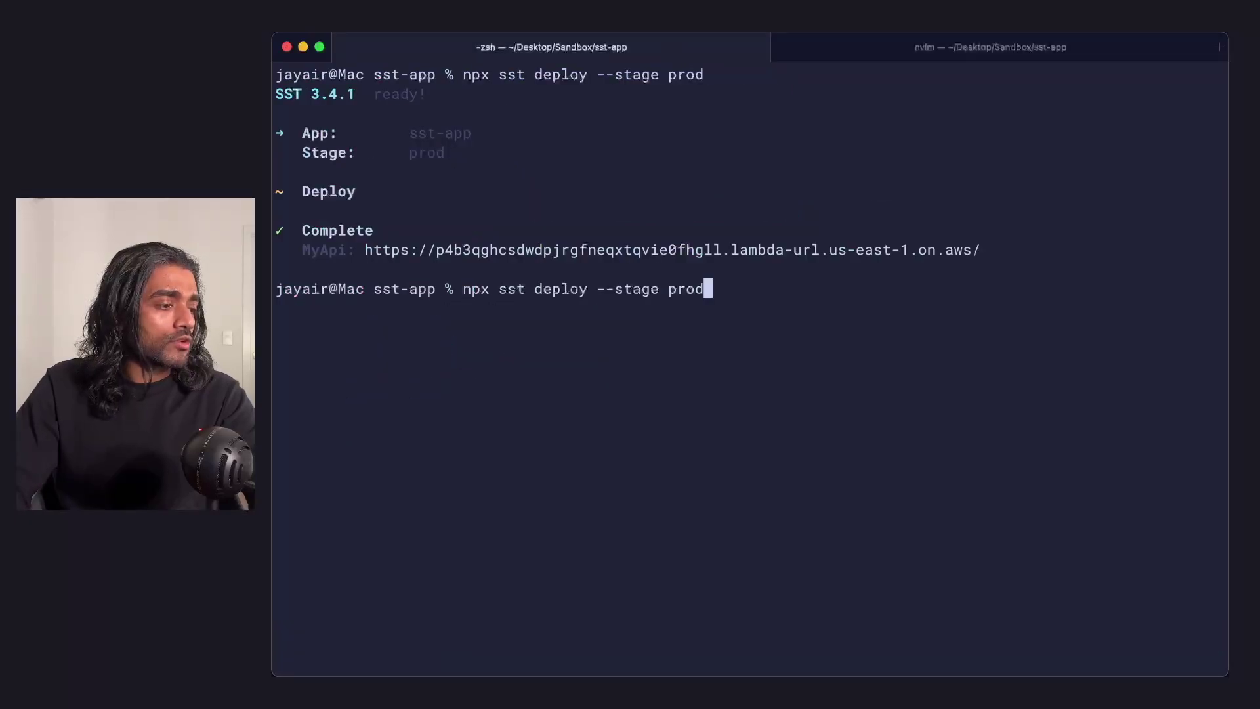
{"action": "key", "text": "Return"}
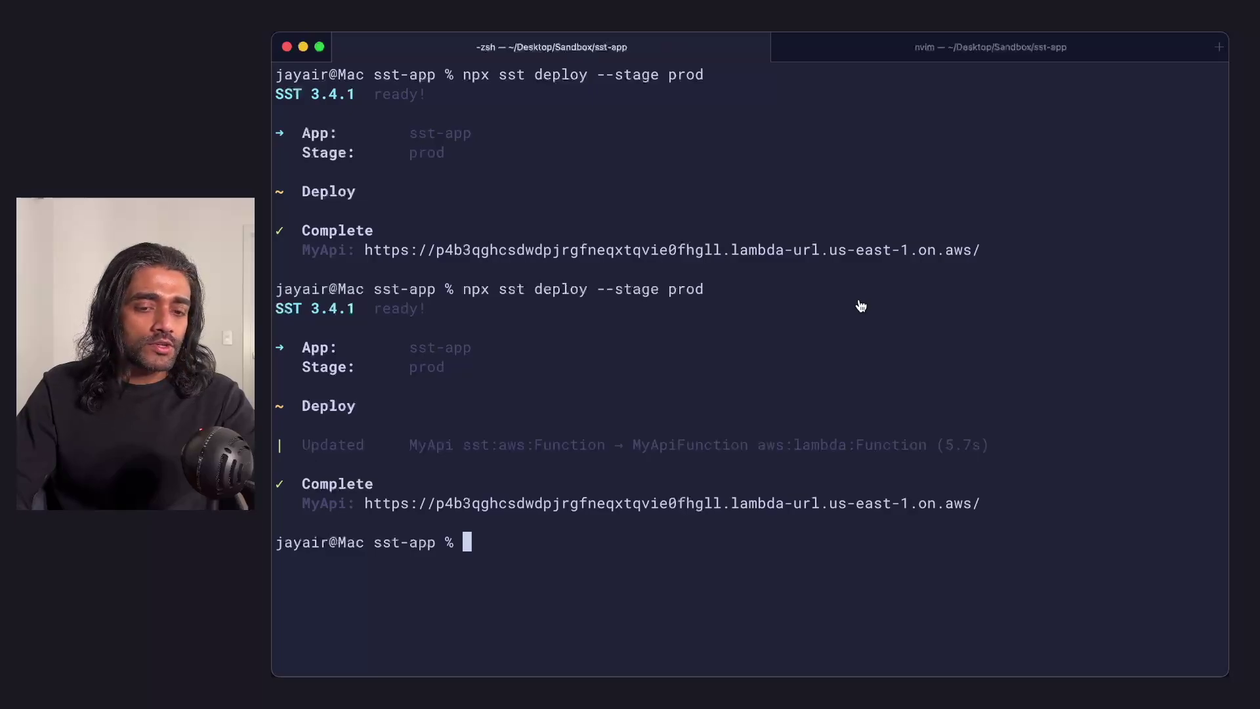
Reload the function's general configuration in the AWS Lambda console and check its timeout
{"action": "key", "text": "super+Tab"}
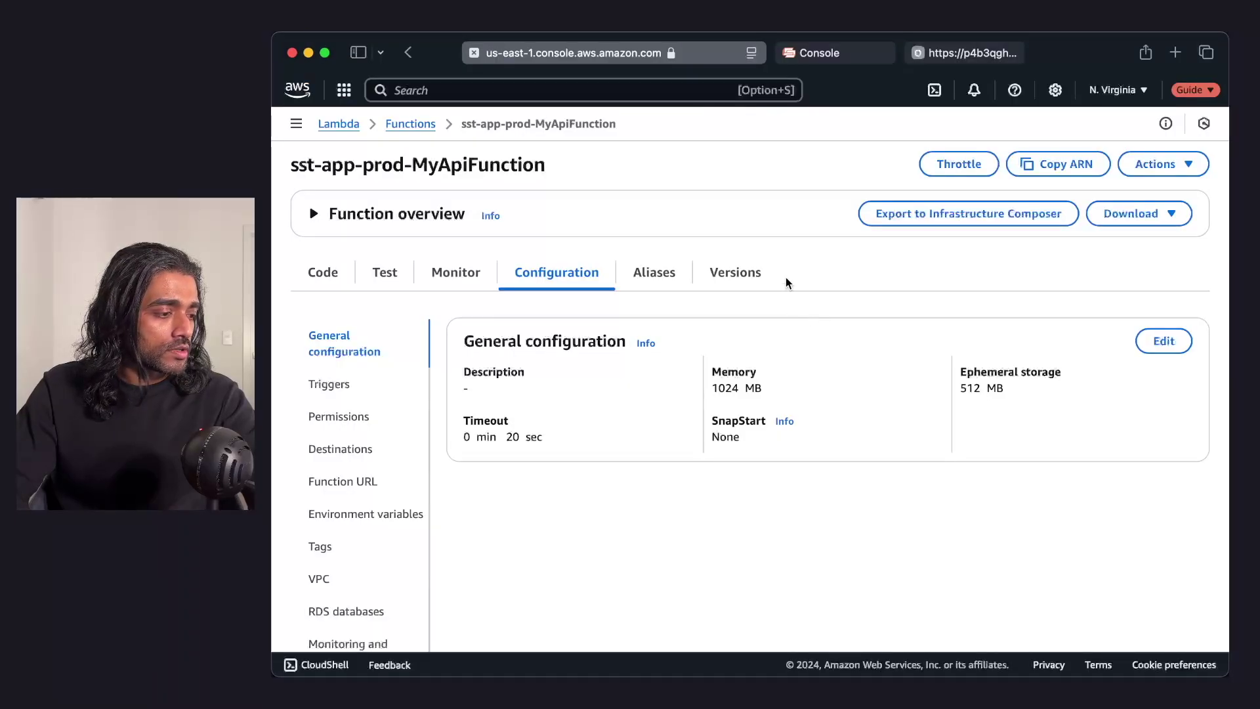
{"action": "key", "text": "super+r"}
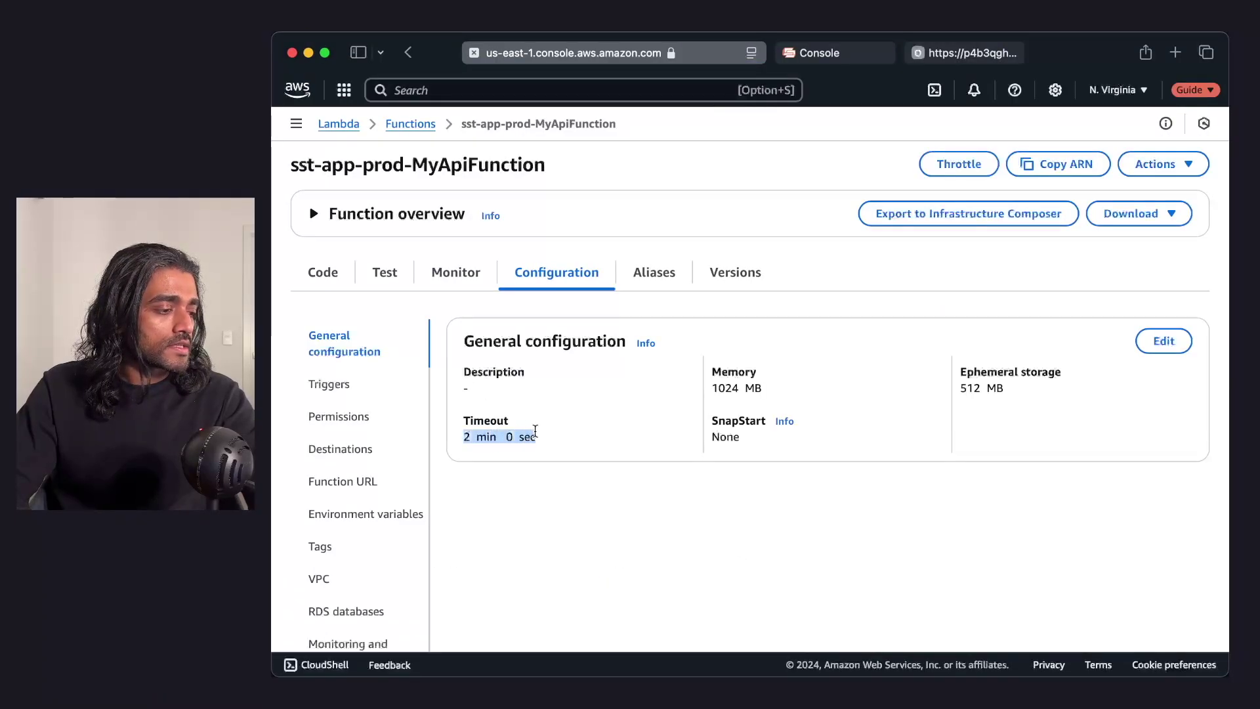
{"action": "left_click", "coordinate": [561, 428]}
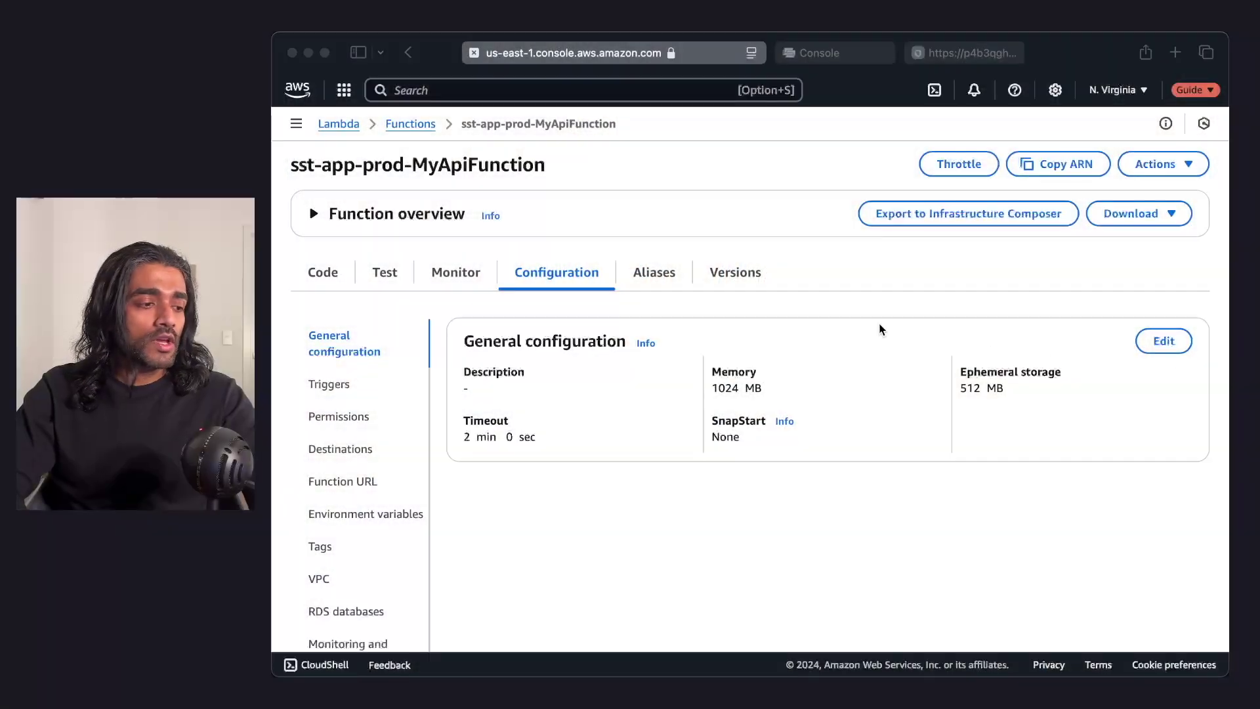
In the SST Console, open MyApiFunction under sst-app's prod stage and examine its timeout output
{"action": "left_click", "coordinate": [834, 297]}
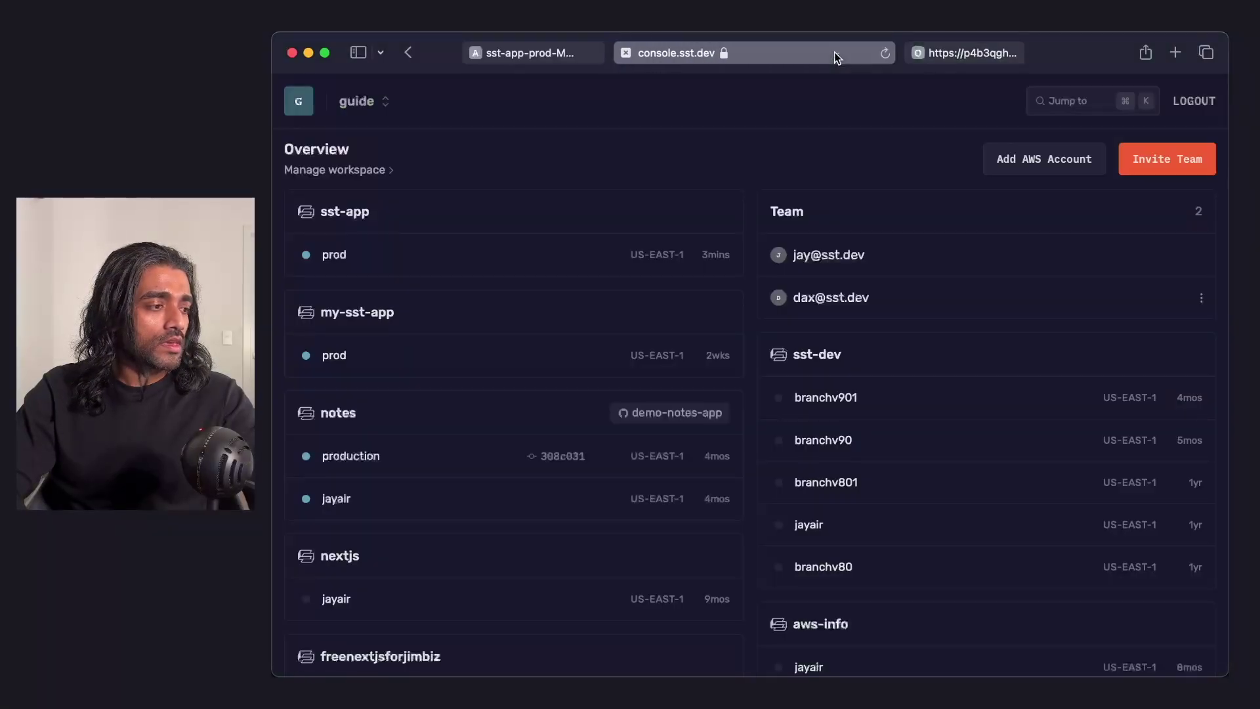
{"action": "left_click", "coordinate": [835, 52]}
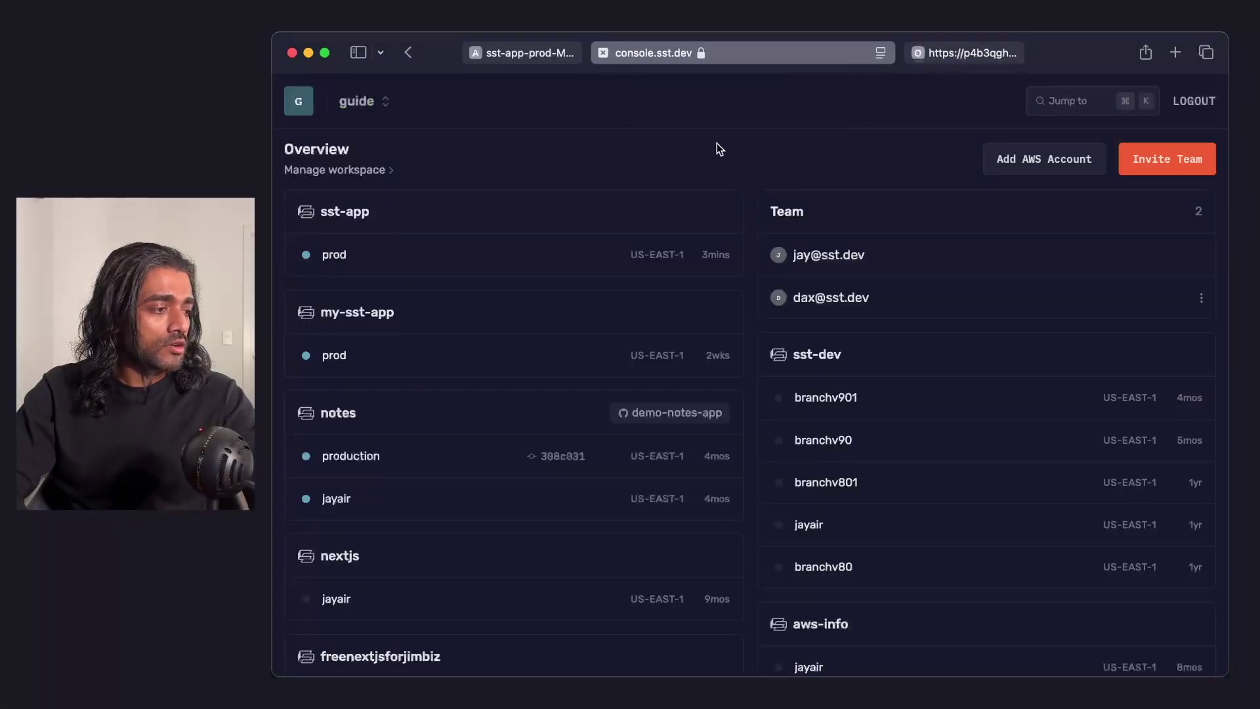
{"action": "left_click", "coordinate": [342, 256]}
{"action": "scroll", "coordinate": [418, 463], "scroll_direction": "down", "scroll_amount": 3}
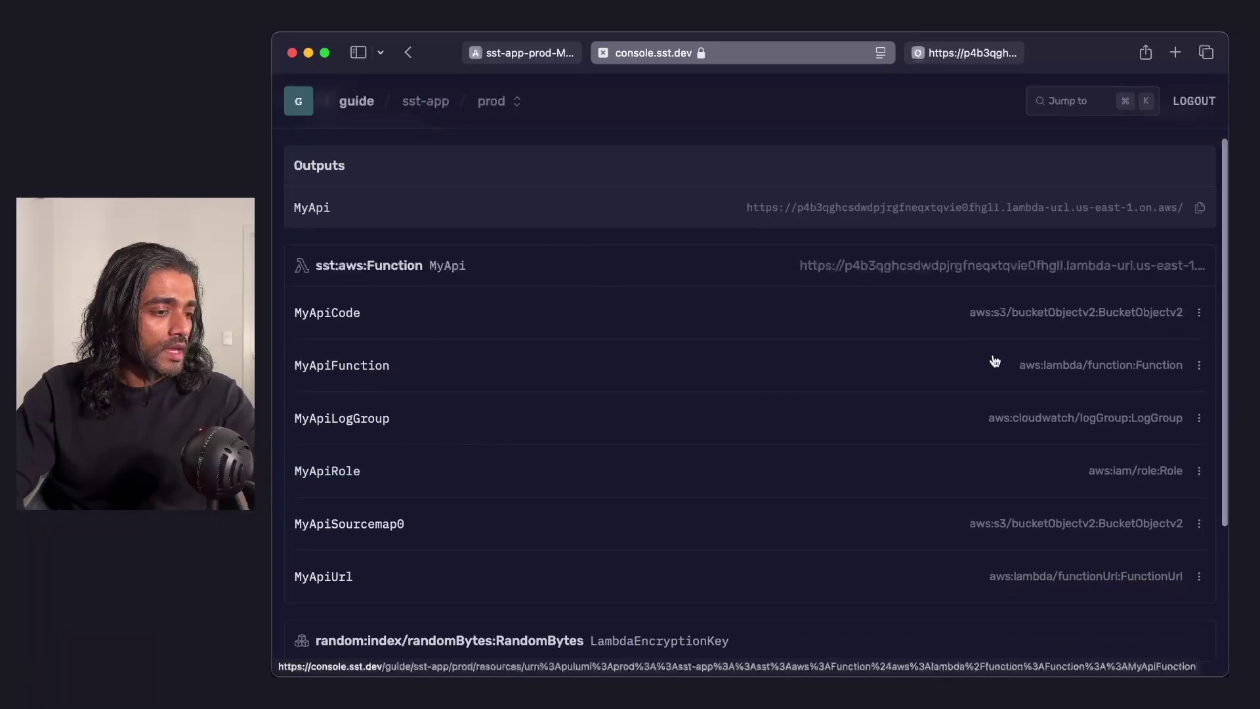
{"action": "left_click", "coordinate": [374, 367]}
{"action": "scroll", "coordinate": [645, 384], "scroll_direction": "down", "scroll_amount": 15}
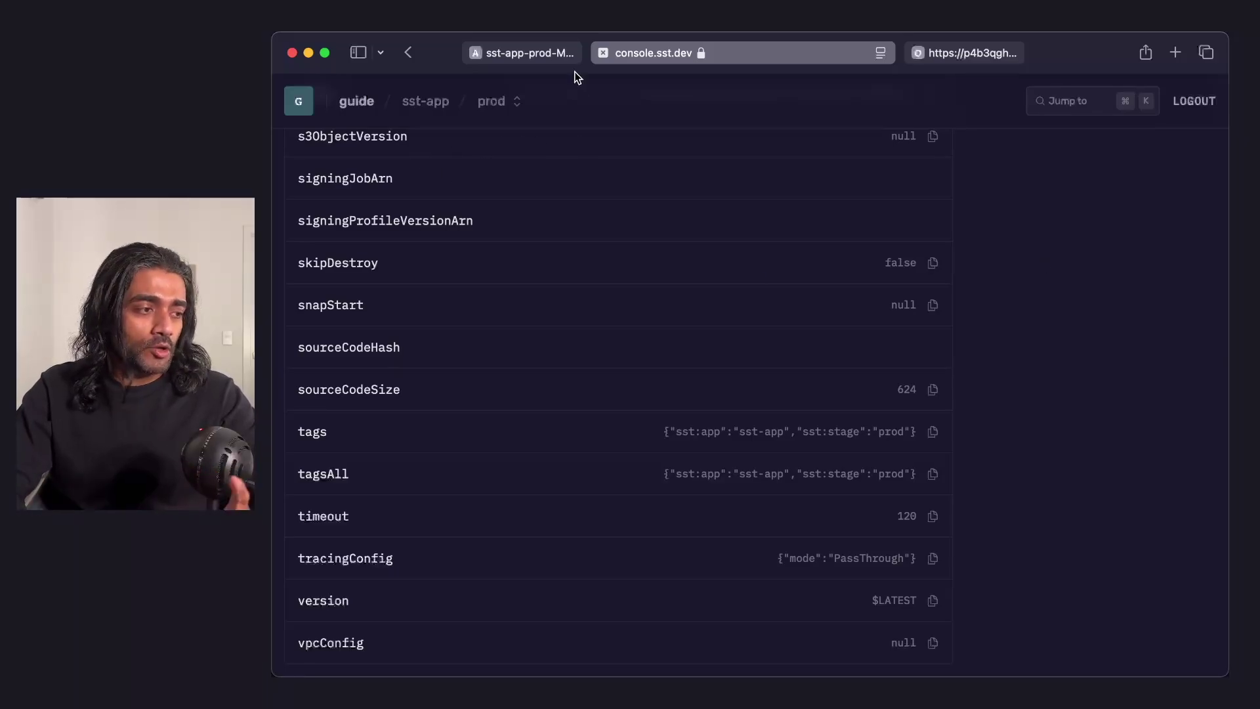
Set the function's timeout to 1 min 0 sec in the AWS Lambda console and save the basic settings
{"action": "left_click", "coordinate": [542, 53]}
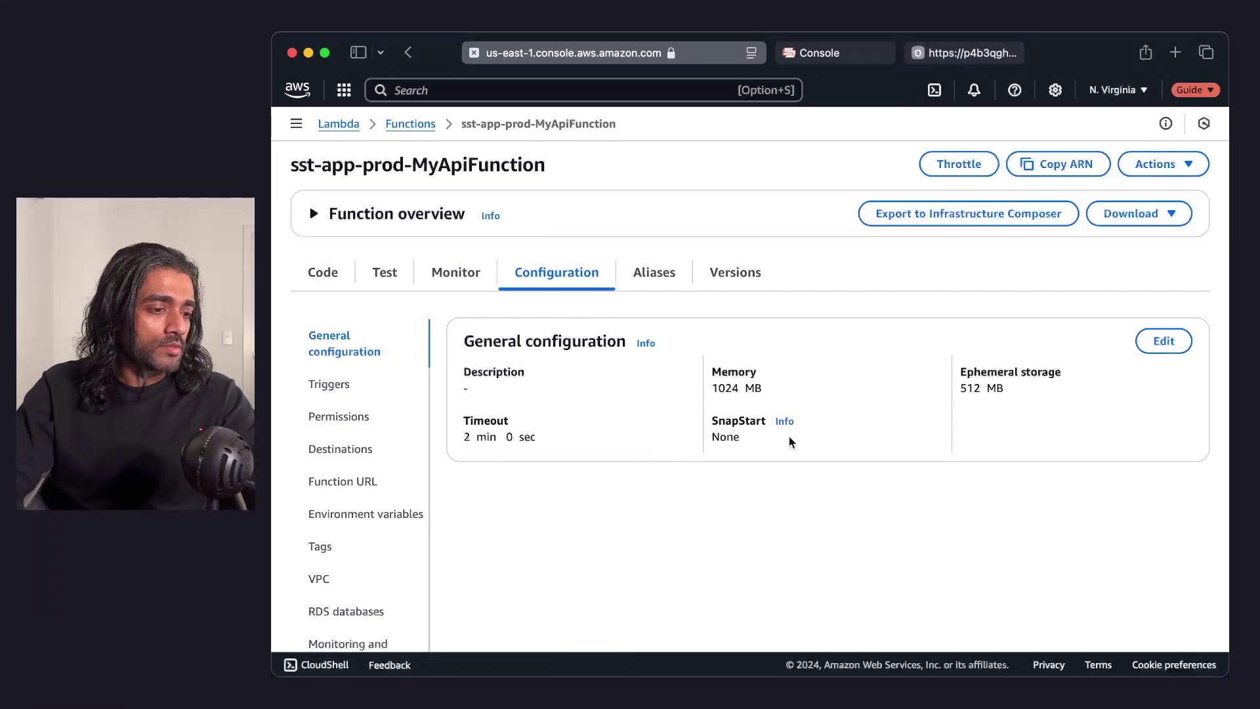
{"action": "left_click", "coordinate": [1164, 341]}
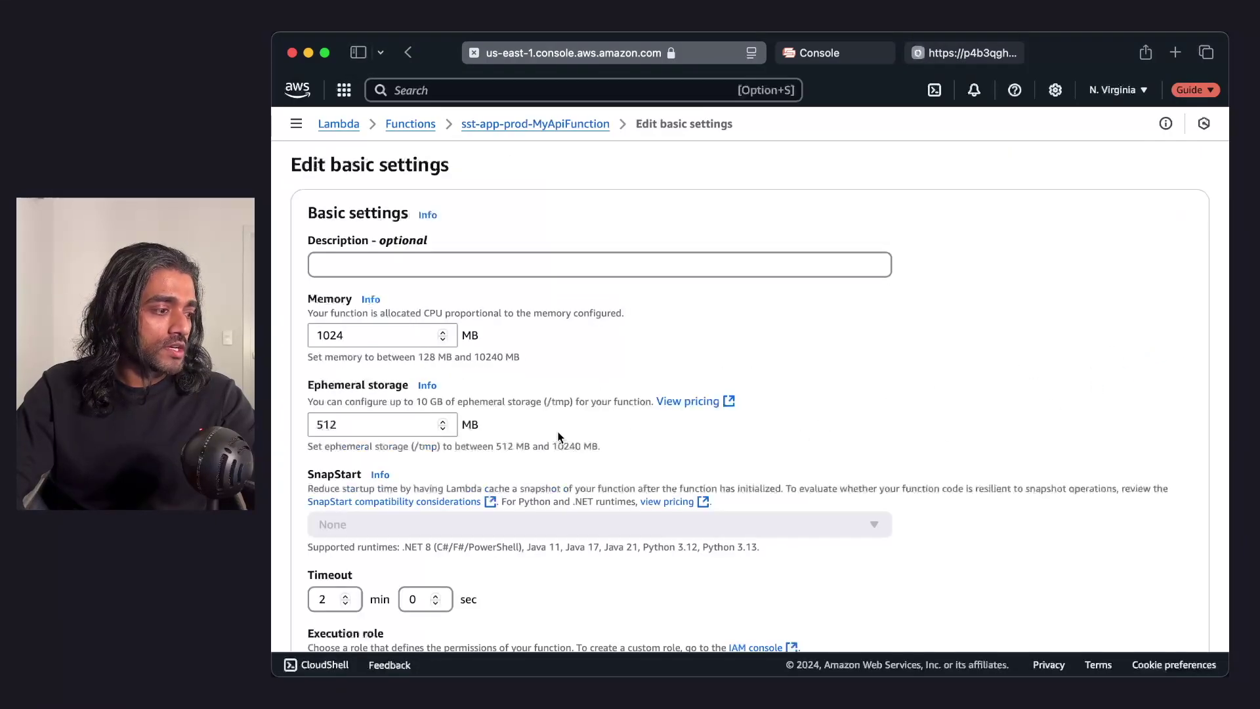
{"action": "scroll", "coordinate": [419, 428], "scroll_direction": "down", "scroll_amount": 4}
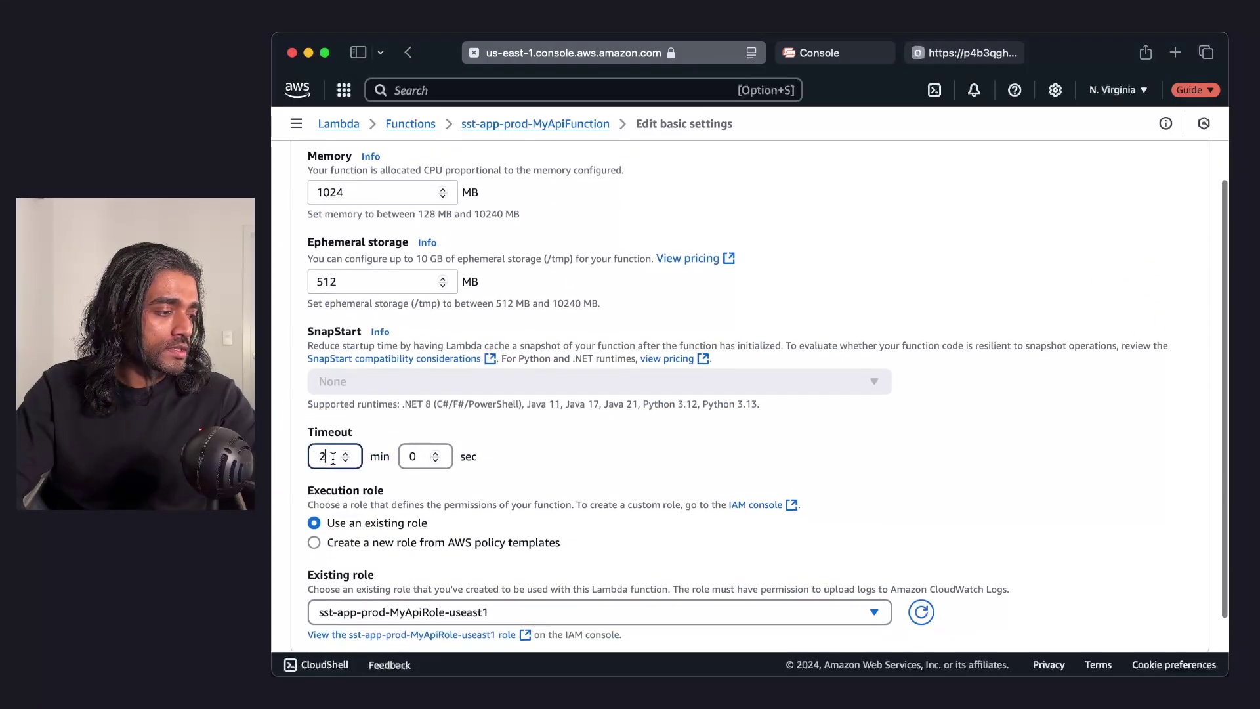
{"action": "key", "text": "BackSpace"}
{"action": "type", "text": "1"}
{"action": "scroll", "coordinate": [615, 419], "scroll_direction": "down", "scroll_amount": 3}
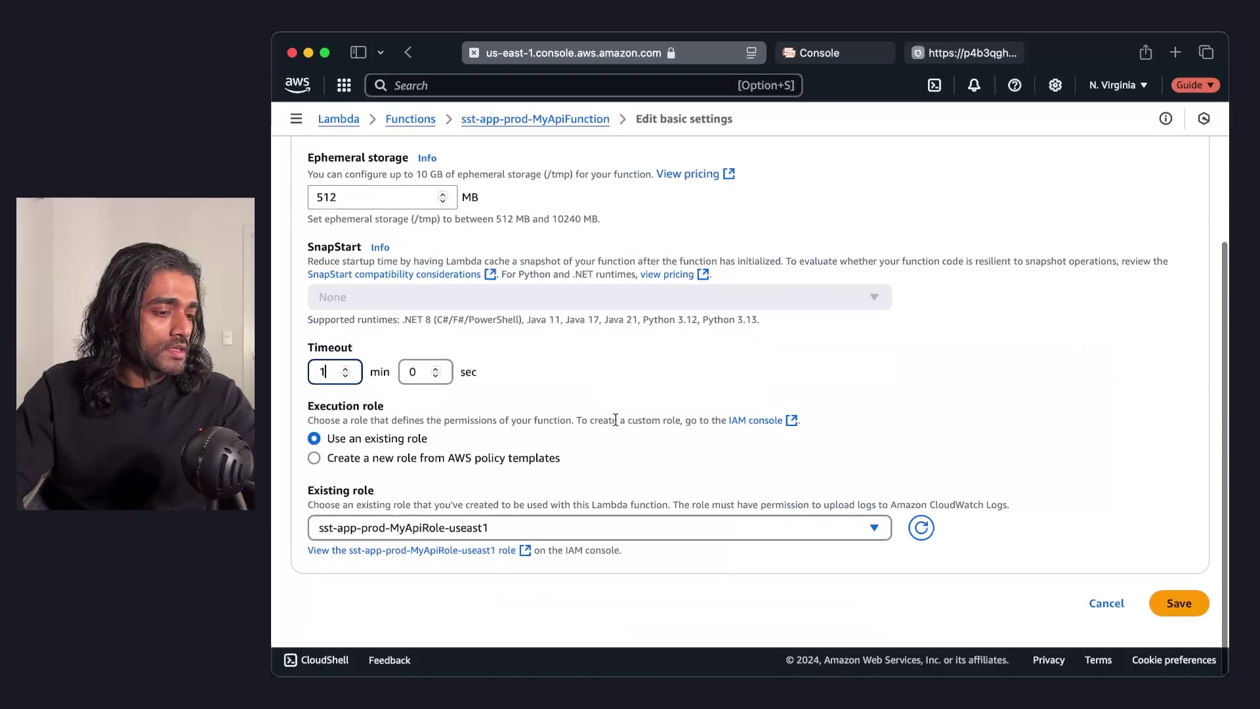
{"action": "left_click", "coordinate": [1178, 602]}
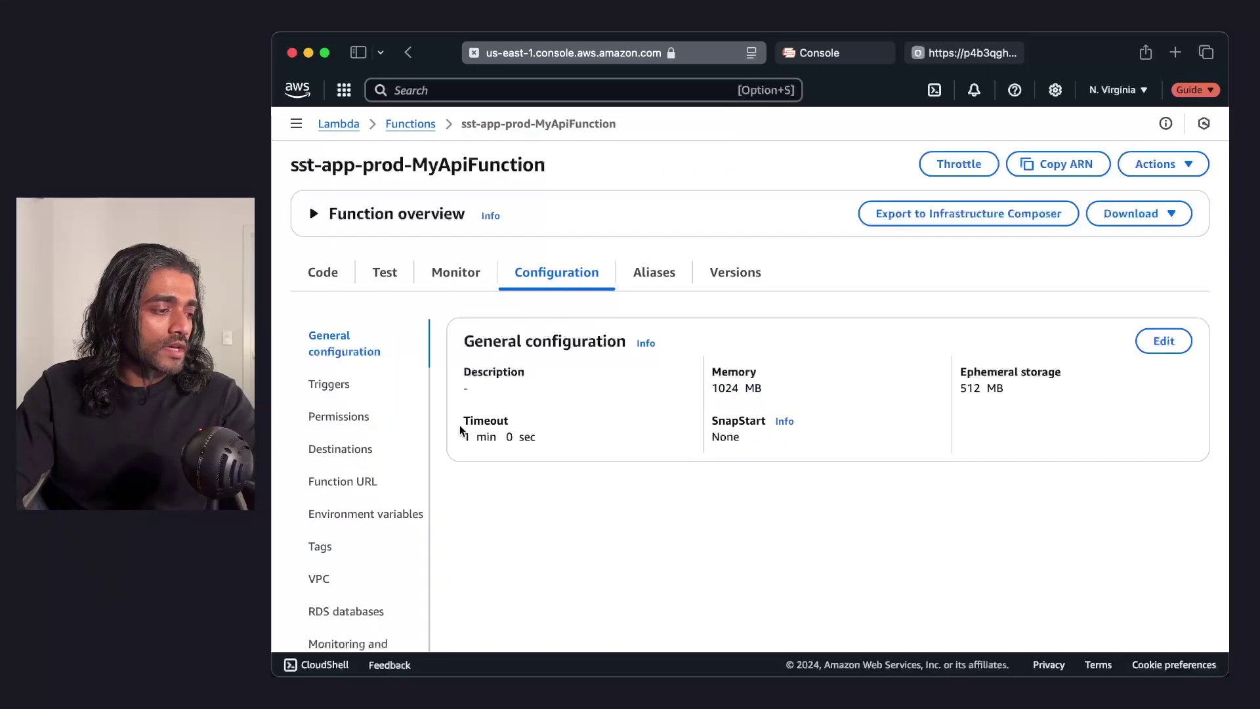
{"action": "left_click_drag", "start_coordinate": [463, 421], "coordinate": [540, 439]}
{"action": "left_click", "coordinate": [542, 439]}
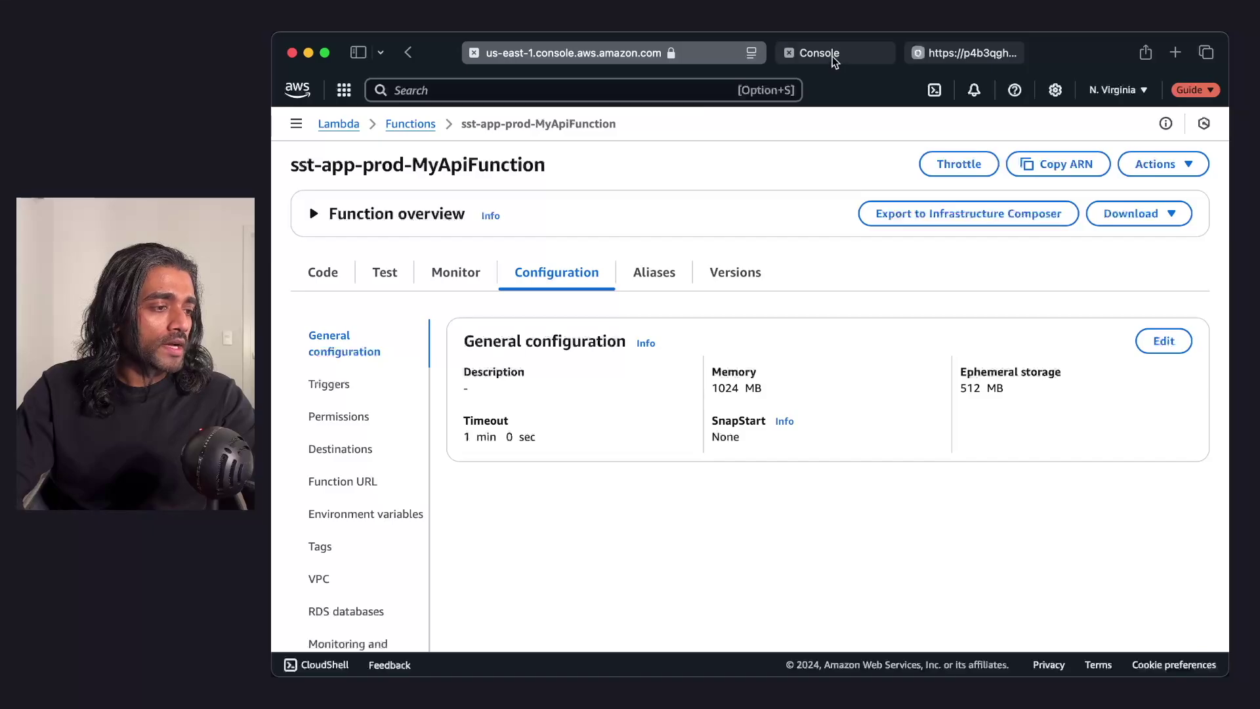
Return to MyApiFunction's outputs in the SST Console and check the recorded timeout value
{"action": "left_click", "coordinate": [829, 56]}
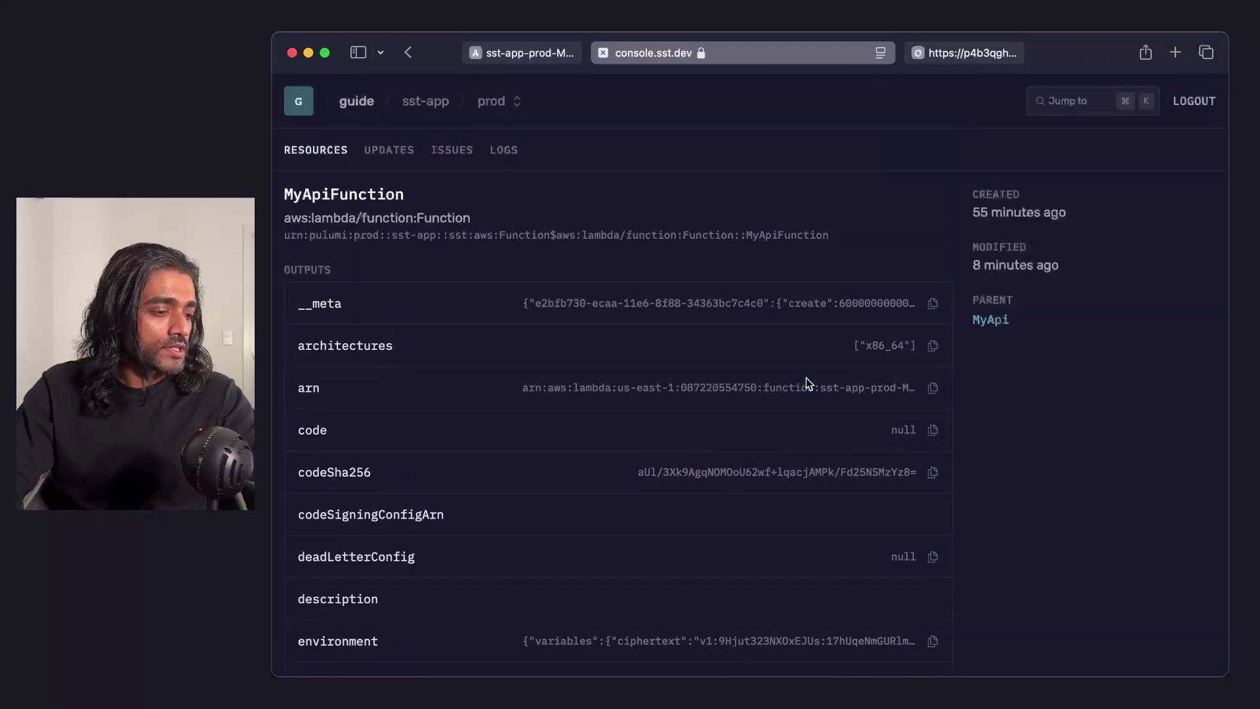
{"action": "scroll", "coordinate": [806, 383], "scroll_direction": "down", "scroll_amount": 15}
{"action": "double_click", "coordinate": [907, 517]}
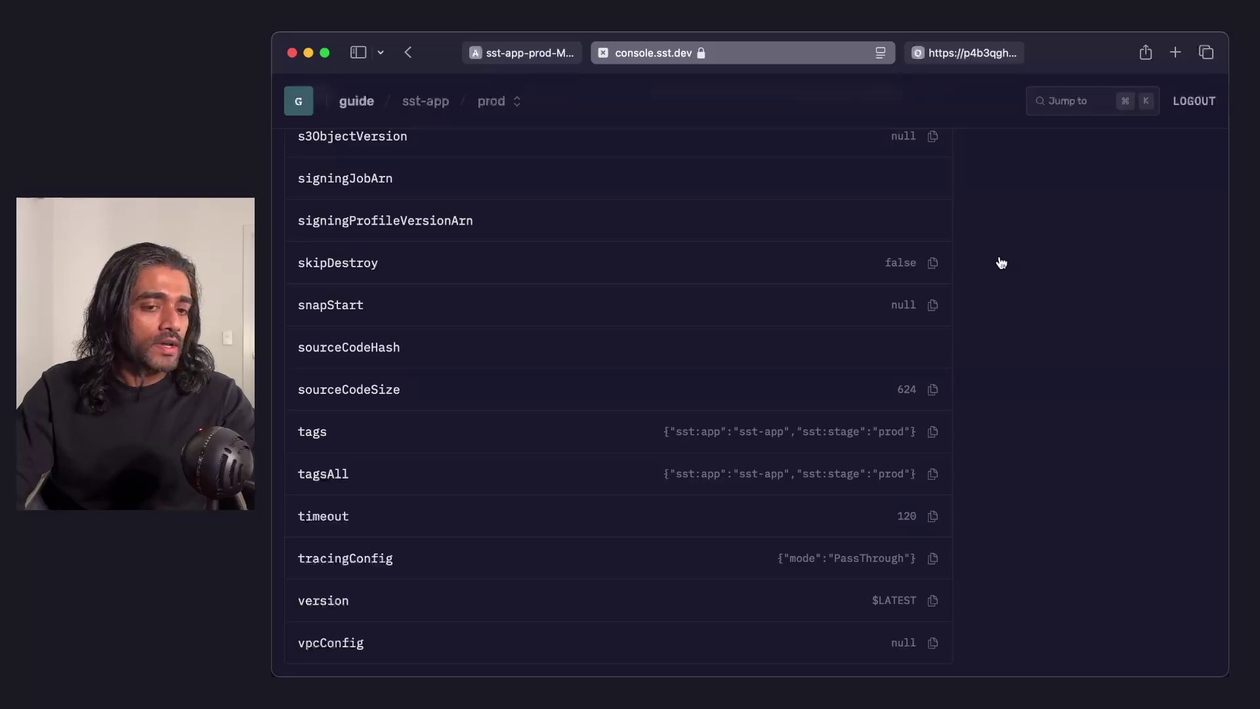
Switch to the terminal and run npx sst deploy --stage prod again
{"action": "key", "text": "super+Tab"}
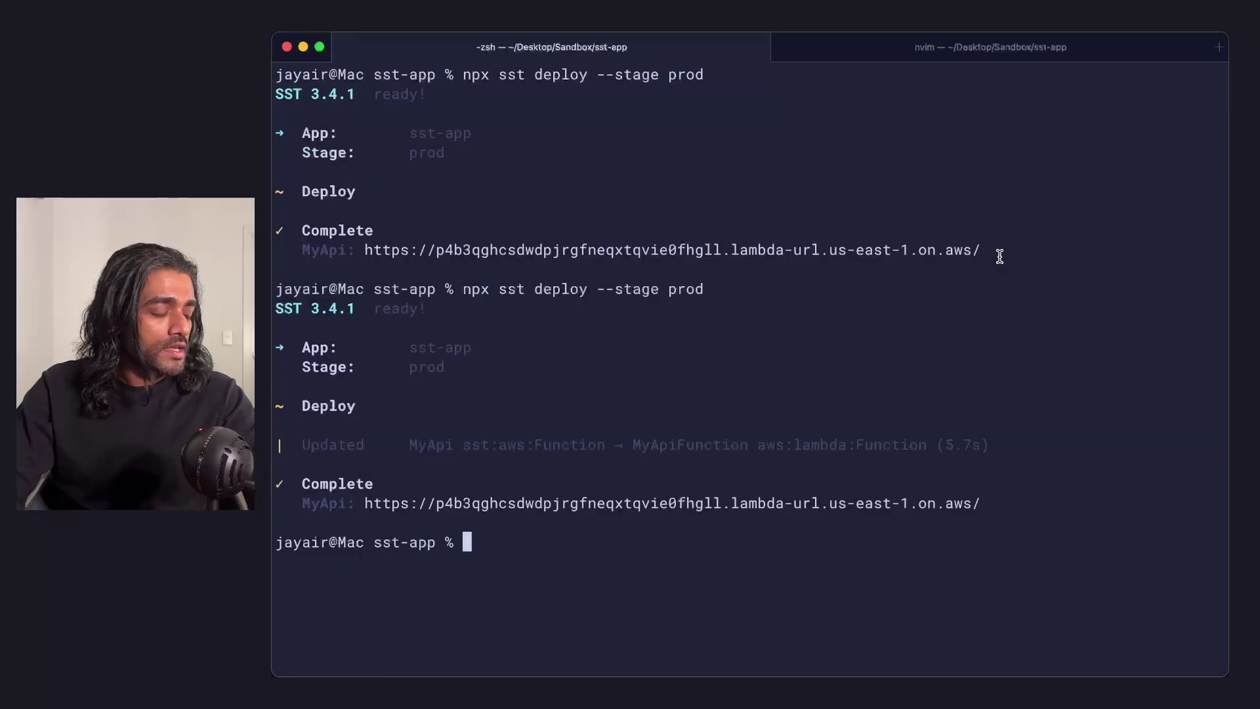
{"action": "key", "text": "Up"}
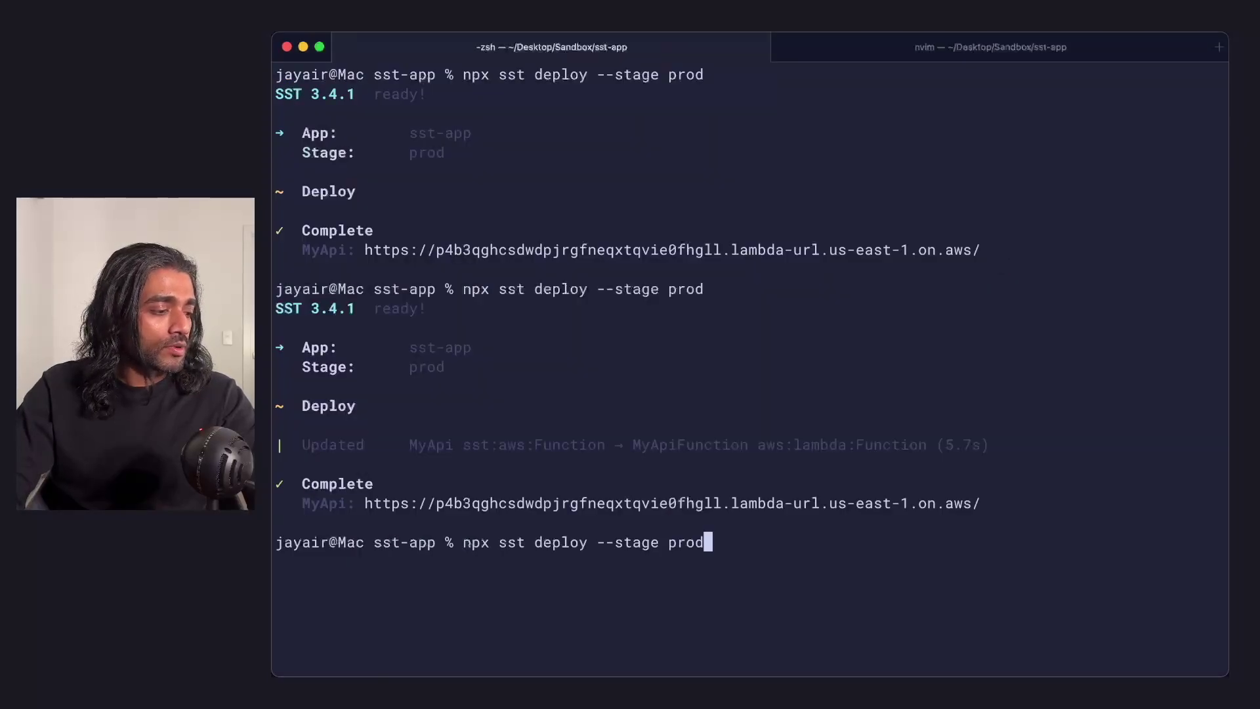
{"action": "key", "text": "Return"}
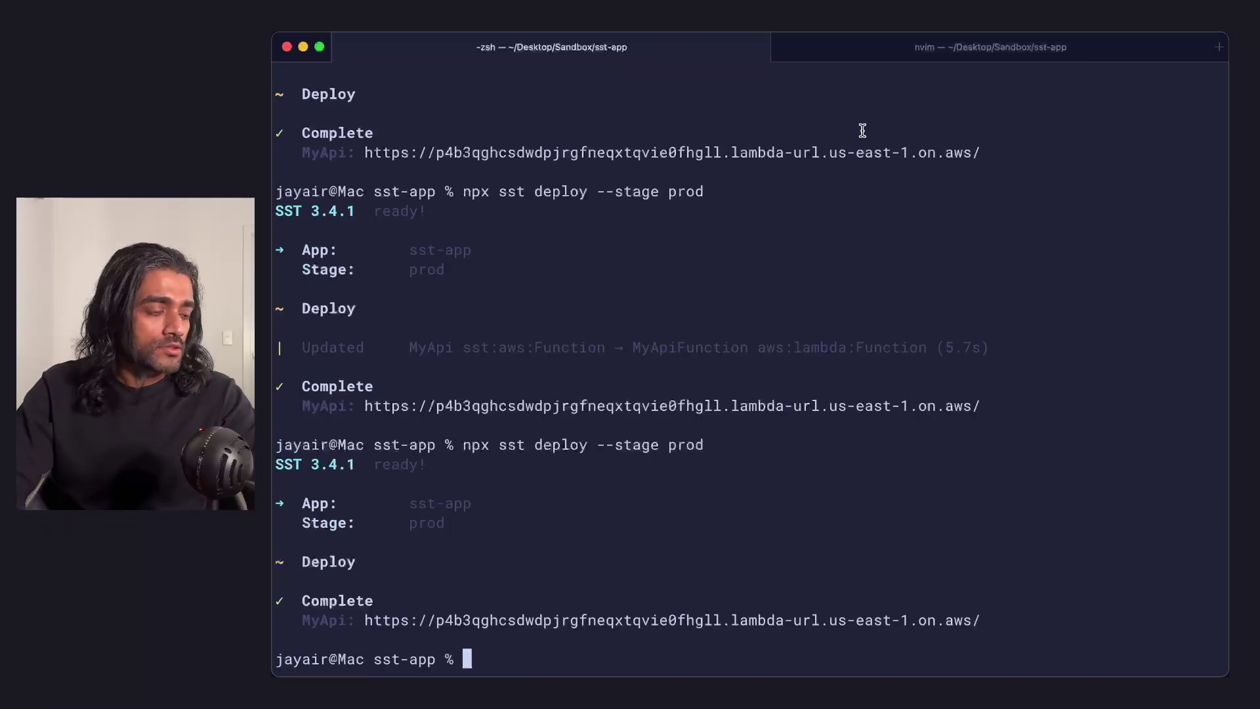
Reload MyApiFunction's outputs in the SST Console and compare the timeout with the one in the AWS Lambda console
{"action": "key", "text": "super+Tab"}
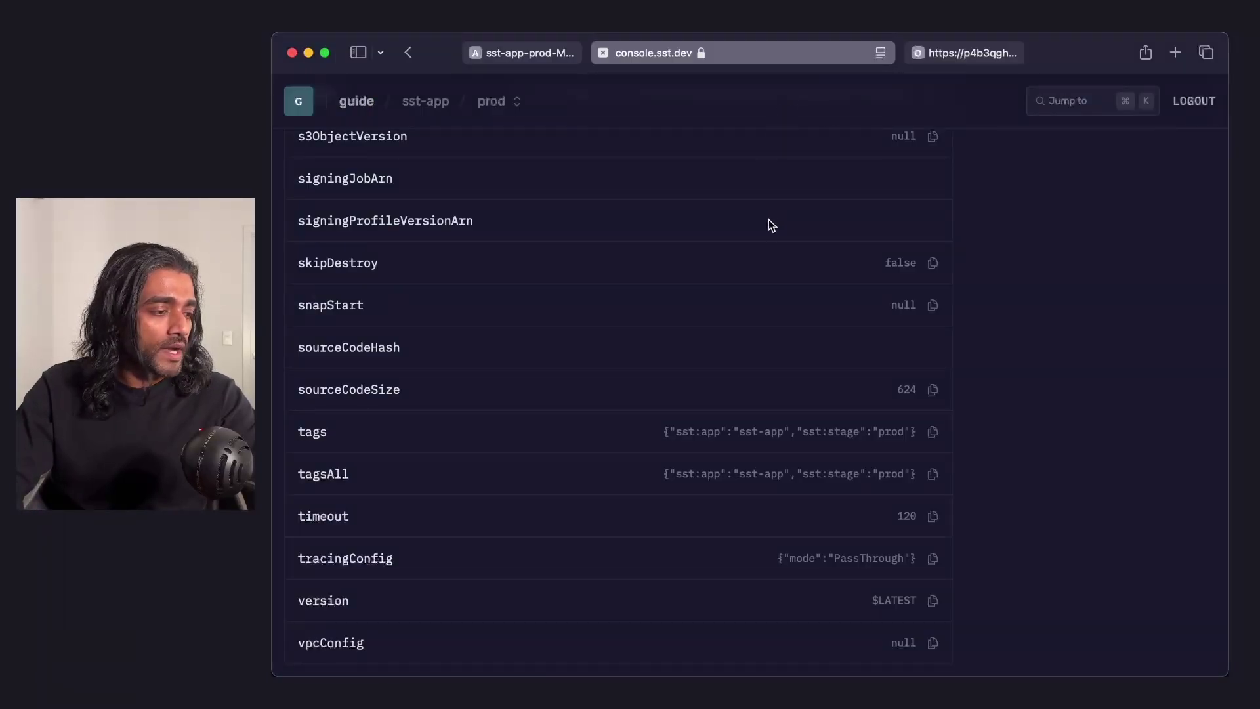
{"action": "key", "text": "super+r"}
{"action": "scroll", "coordinate": [915, 529], "scroll_direction": "down", "scroll_amount": 15}
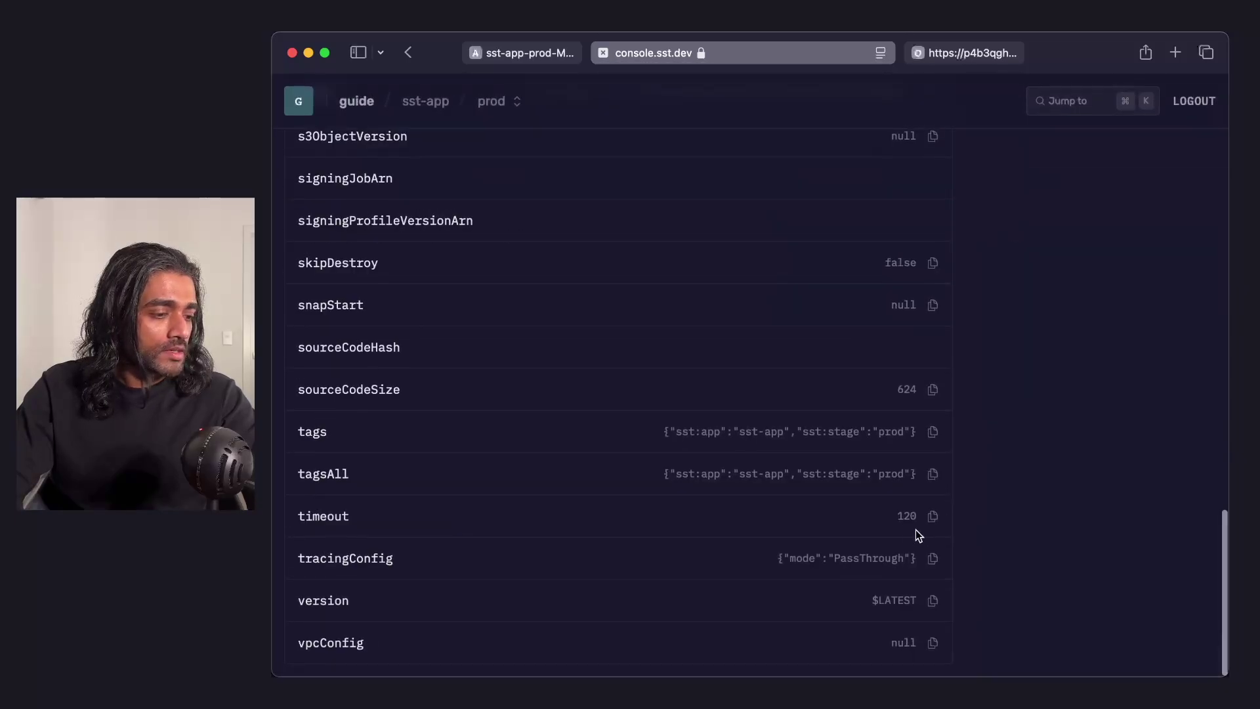
{"action": "double_click", "coordinate": [906, 517]}
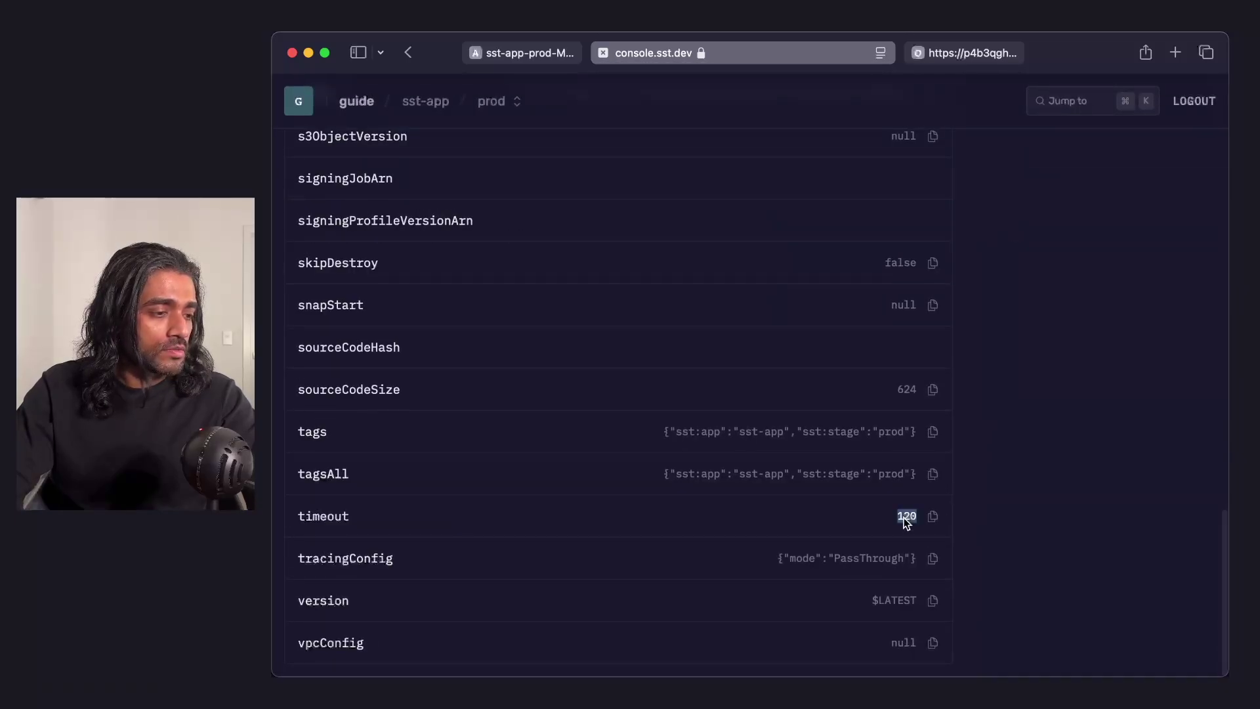
{"action": "left_click", "coordinate": [525, 52]}
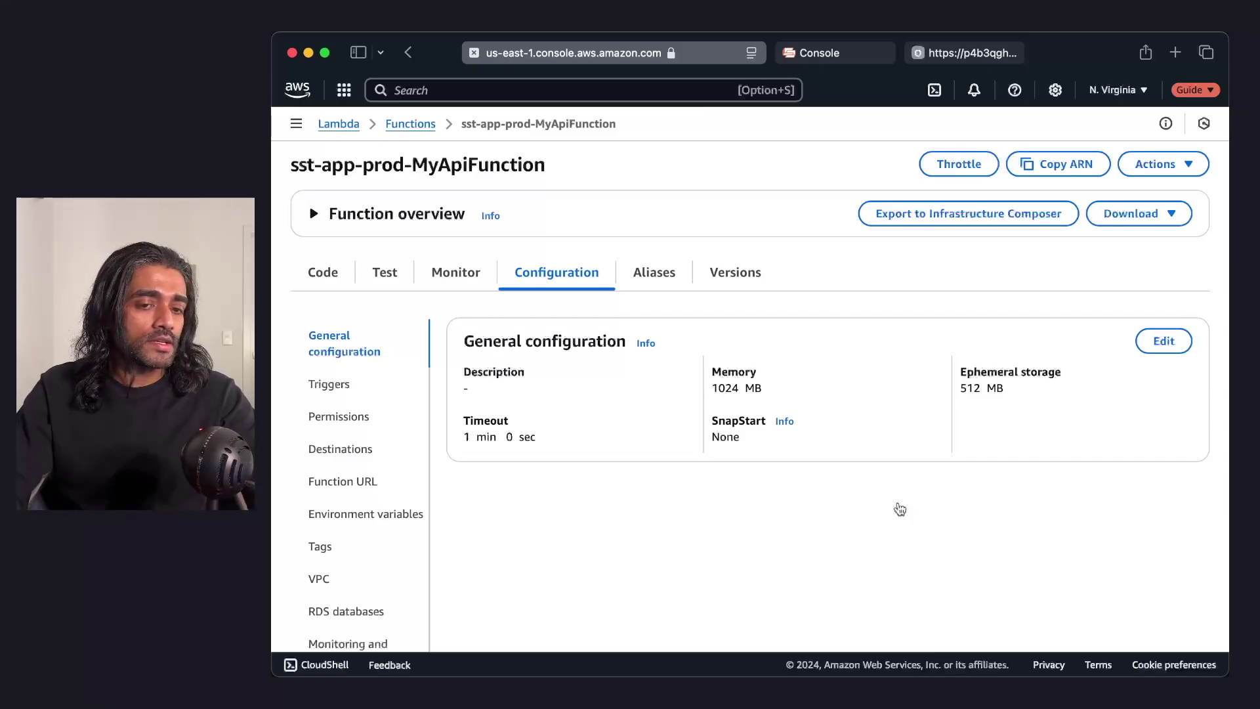
Refresh the prod stage's state from the terminal with npx sst refresh --stage prod
{"action": "key", "text": "super+Tab"}
{"action": "type", "text": "npx sst refresh --stage prod"}
{"action": "key", "text": "Return"}
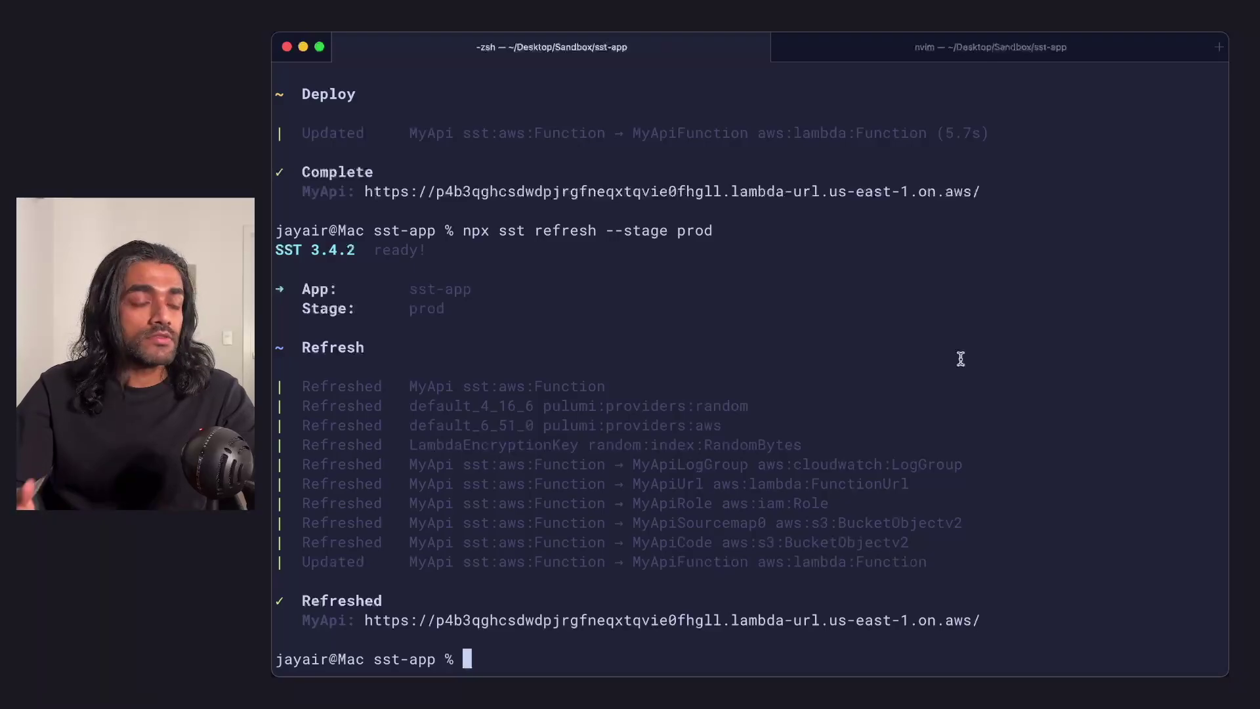
Switch to the browser and check MyApiFunction's recorded timeout in the SST Console against the AWS Lambda console
{"action": "key", "text": "super+Tab"}
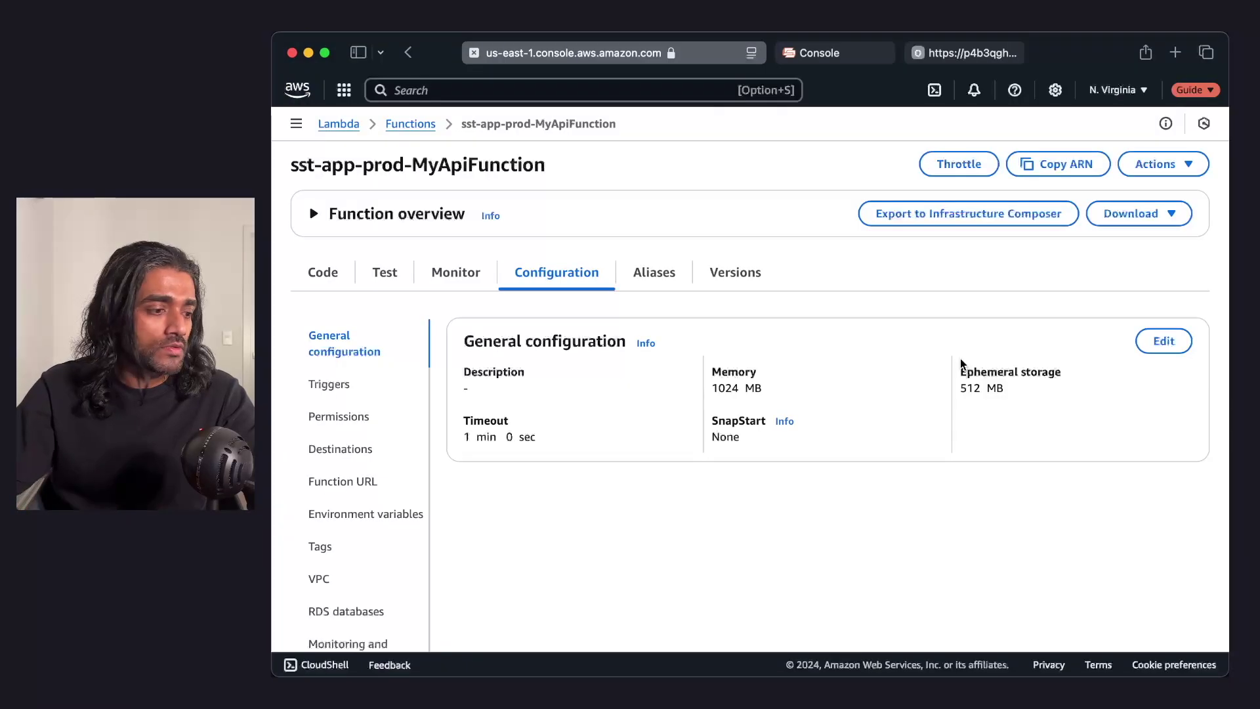
{"action": "left_click", "coordinate": [833, 52]}
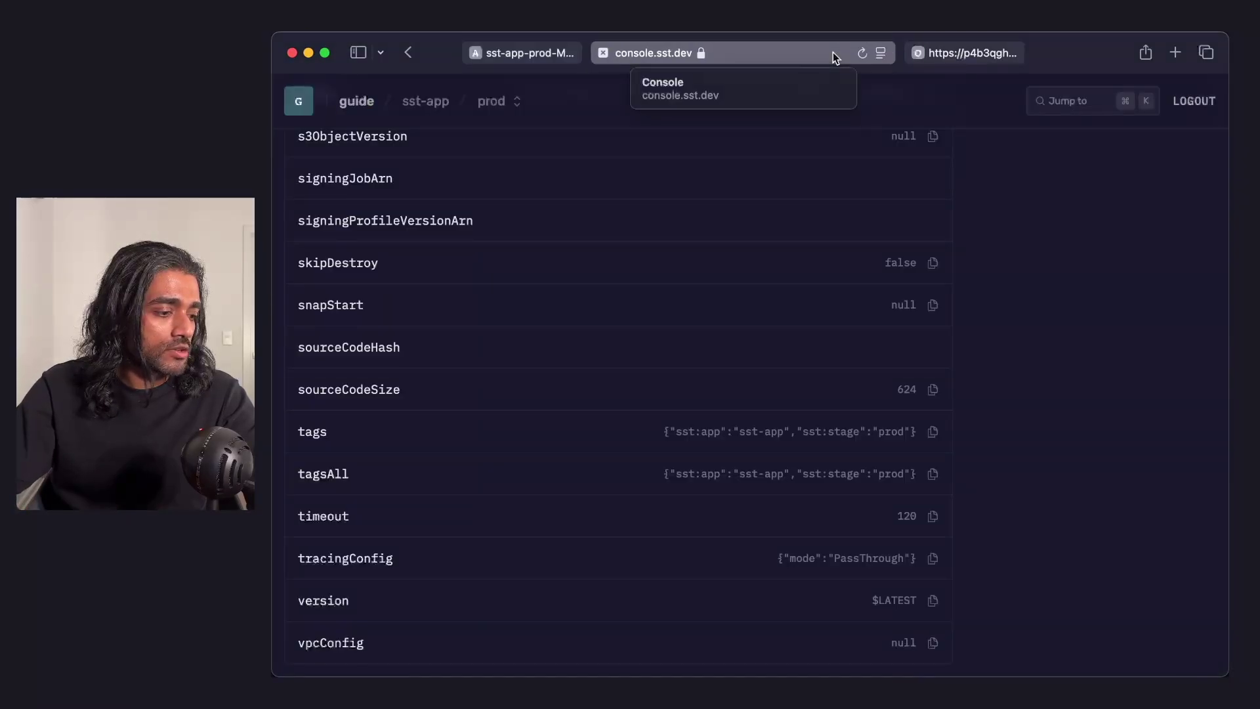
{"action": "left_click", "coordinate": [998, 486]}
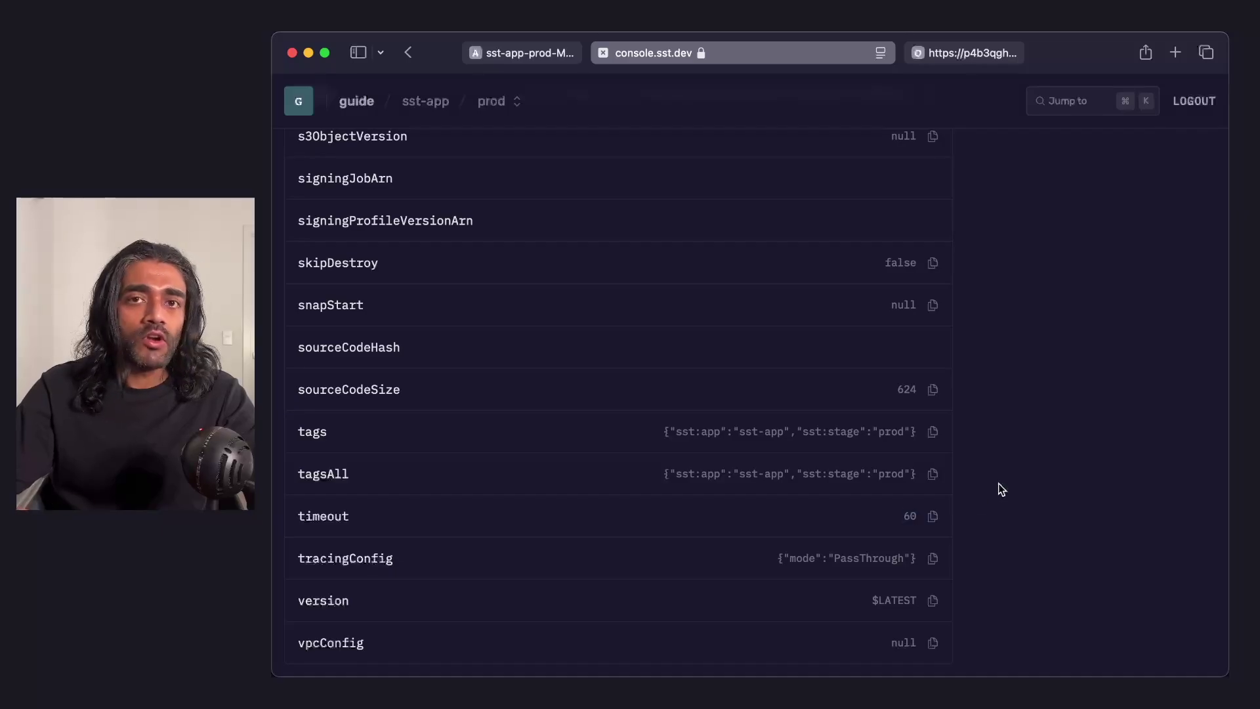
Switch to the terminal, redeploy with npx sst deploy --stage prod, and review the MyApiFunction line in the output
{"action": "key", "text": "super+Tab"}
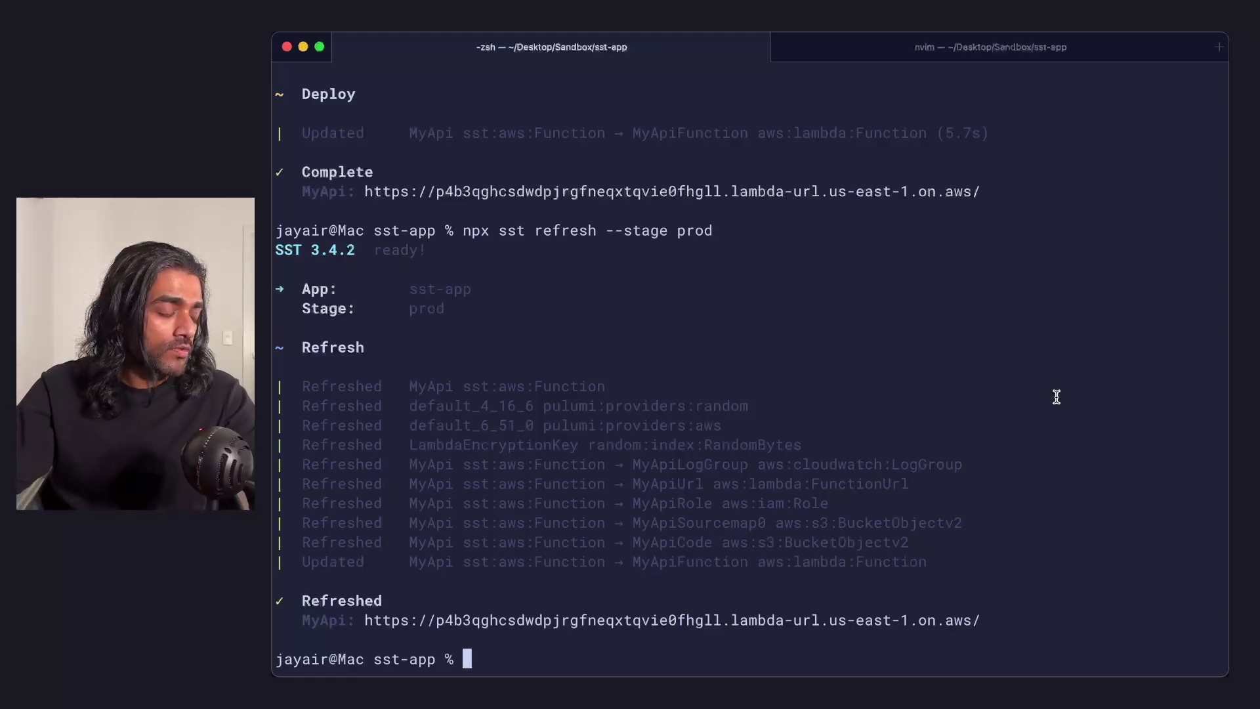
{"action": "key", "text": "Up"}
{"action": "key", "text": "Up"}
{"action": "key", "text": "Return"}
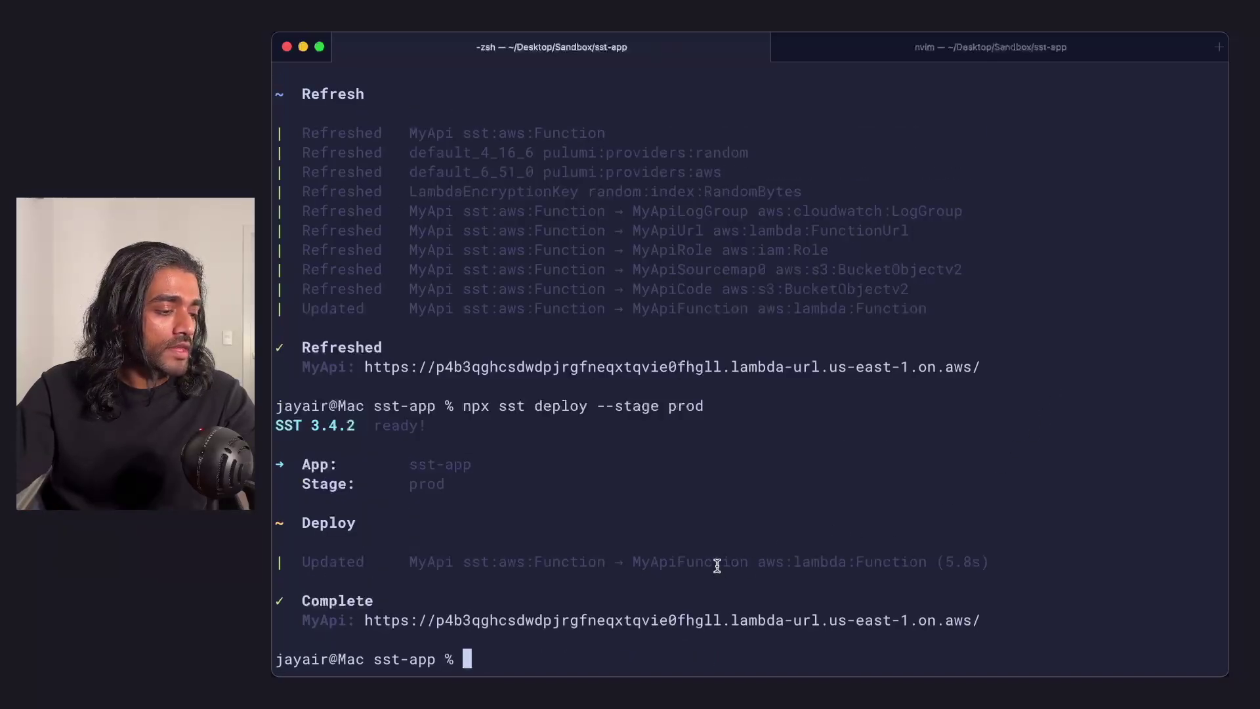
{"action": "left_click_drag", "start_coordinate": [704, 560], "coordinate": [821, 557]}
{"action": "left_click", "coordinate": [819, 556]}
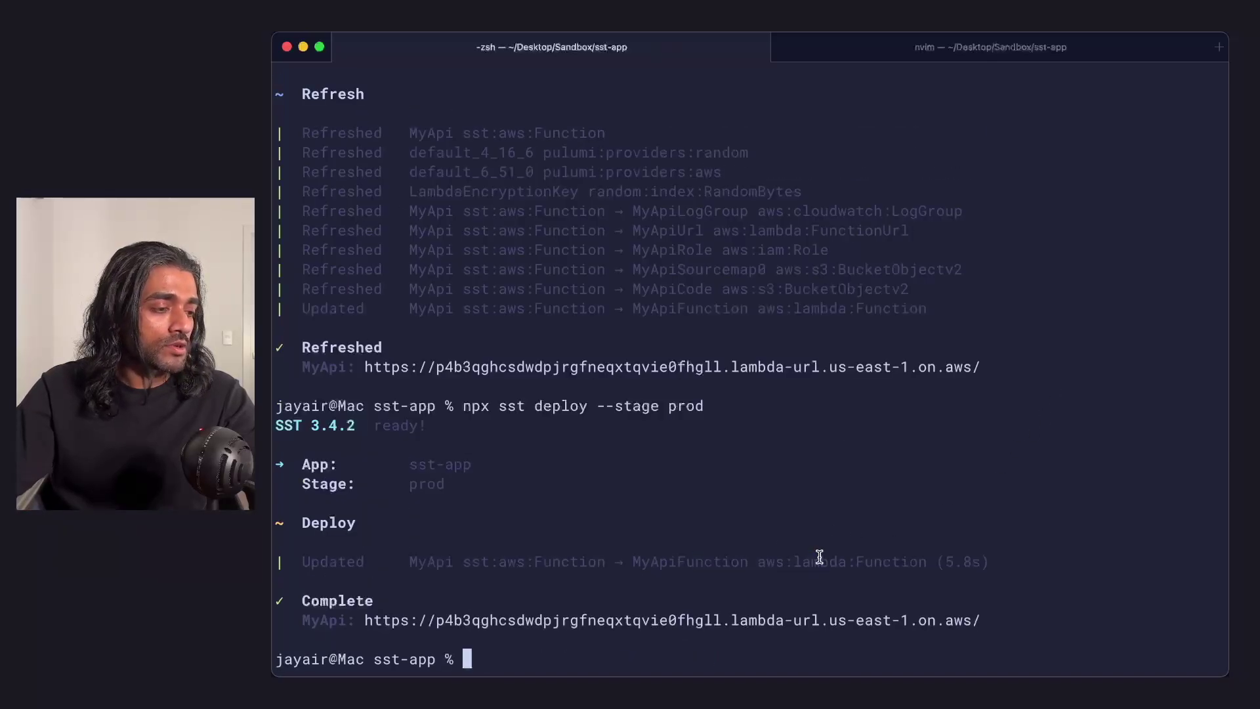
Check MyApiFunction's timeout in the SST Console, and reload its general configuration in the AWS Lambda console to compare
{"action": "key", "text": "super+Tab"}
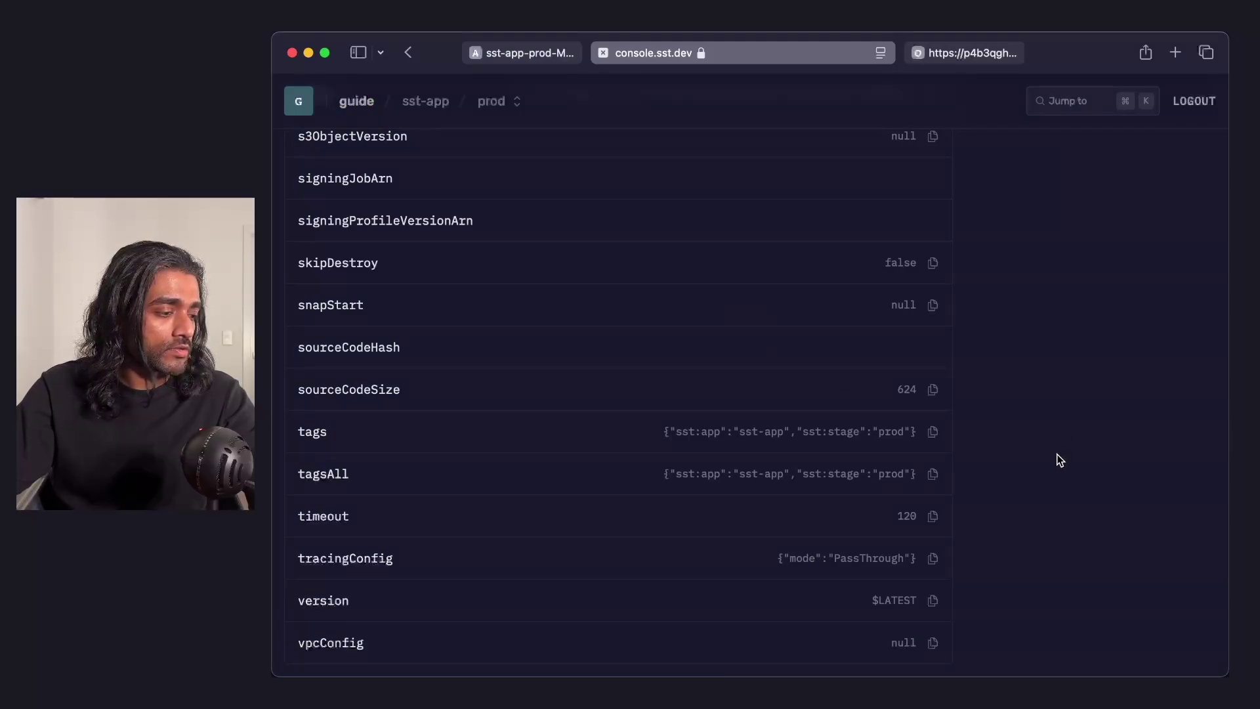
{"action": "double_click", "coordinate": [906, 517]}
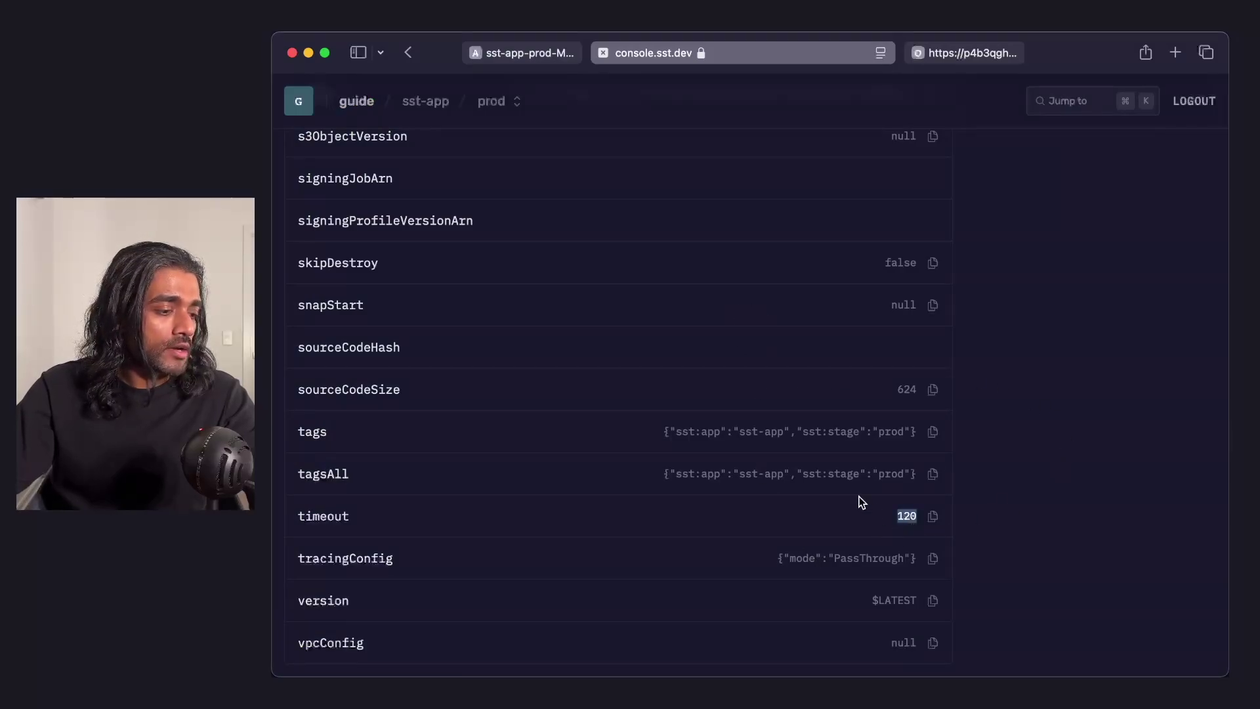
{"action": "left_click", "coordinate": [529, 55]}
{"action": "key", "text": "super+r"}
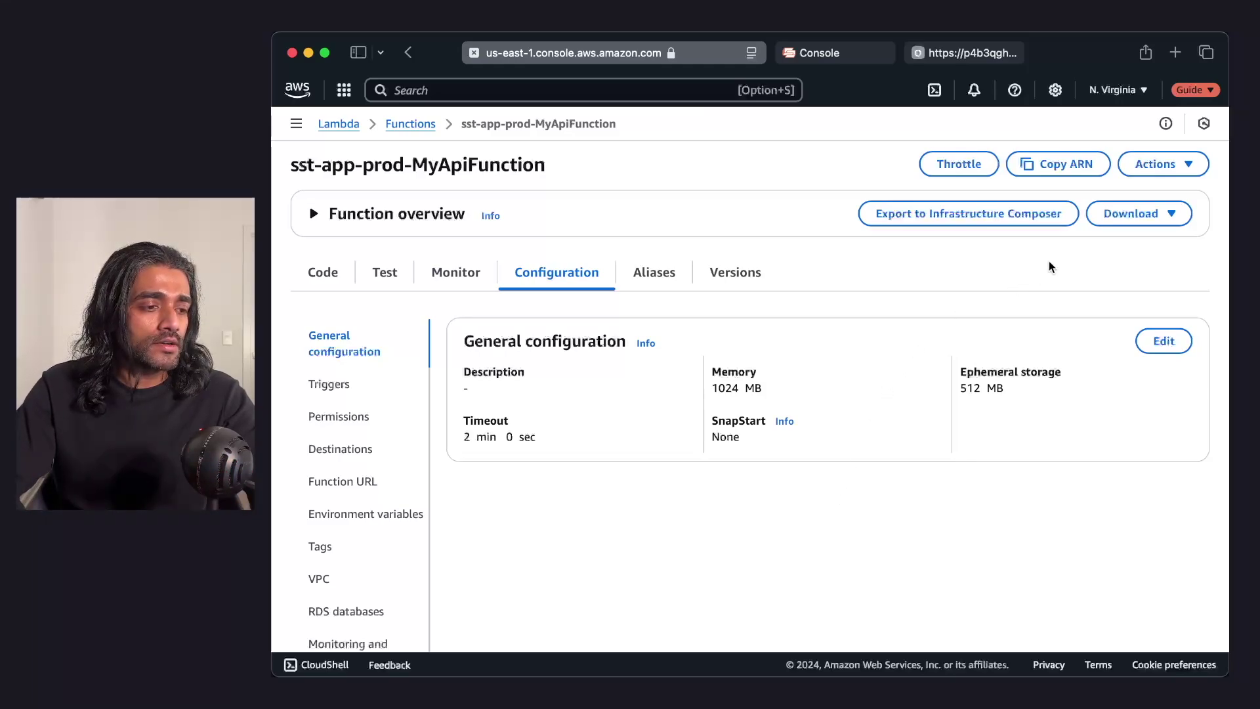
Delete the sst-app-prod-MyApiFunction function in the AWS Lambda console
{"action": "left_click", "coordinate": [1173, 170]}
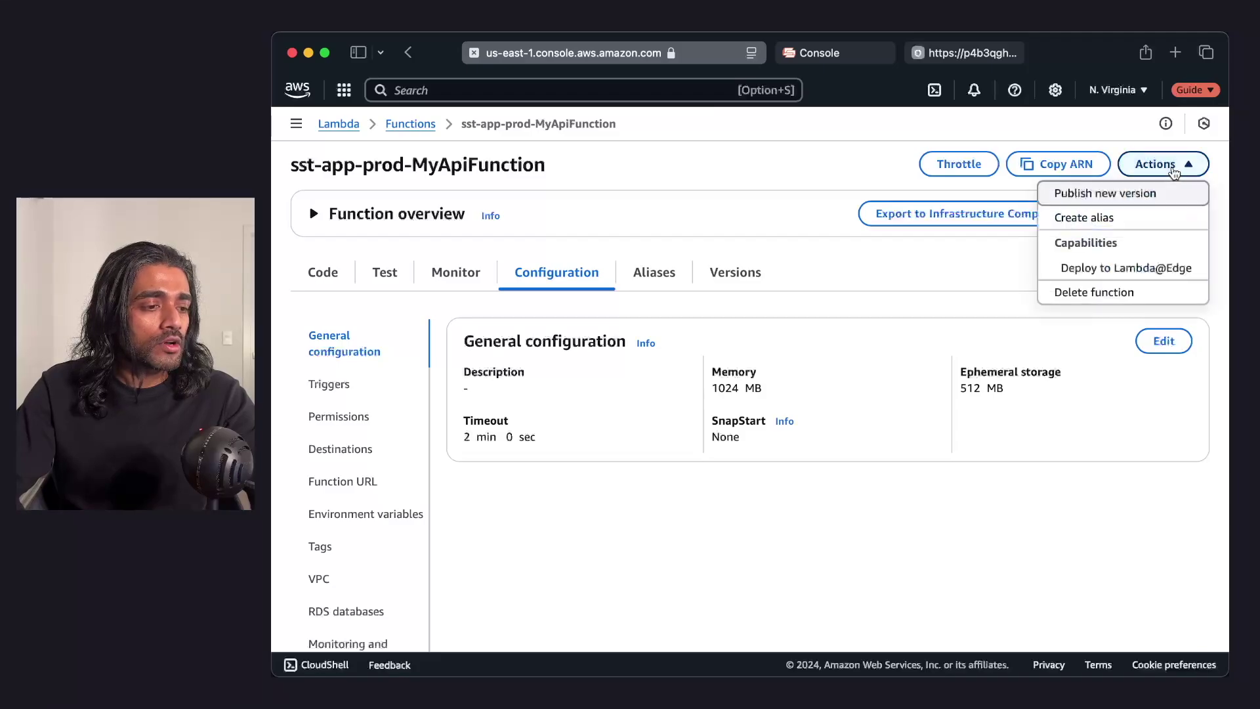
{"action": "left_click", "coordinate": [1115, 293]}
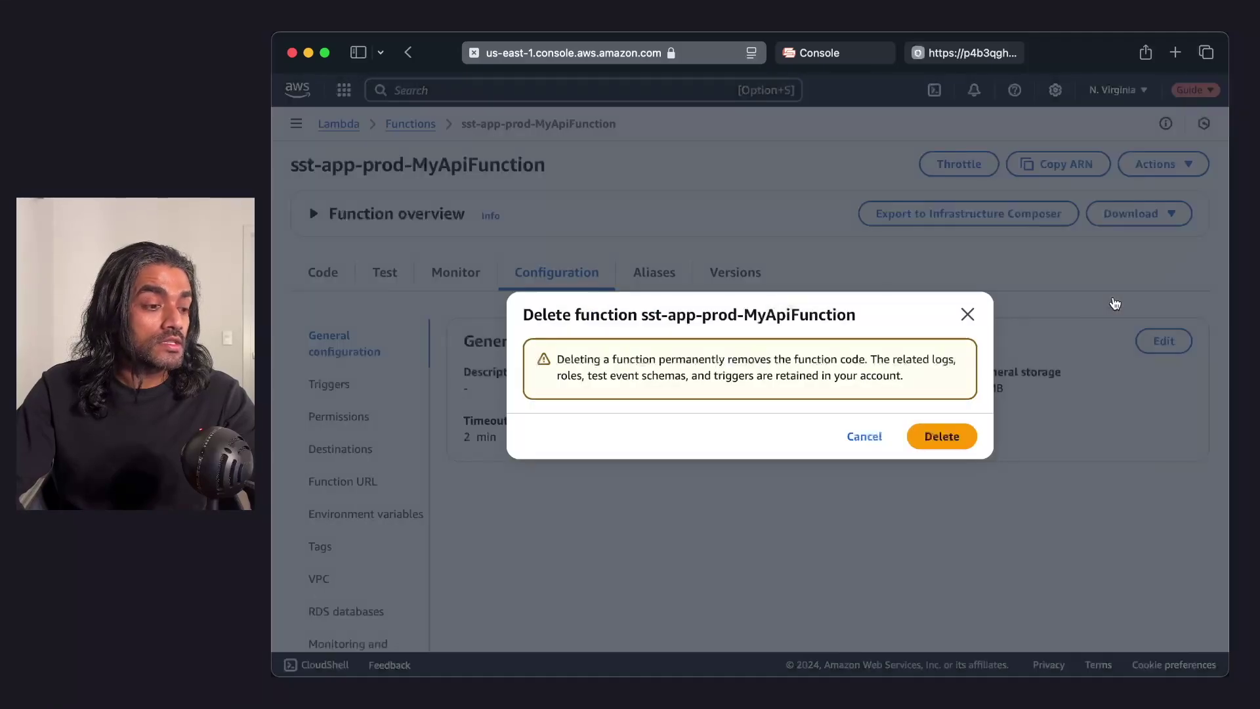
{"action": "left_click", "coordinate": [956, 438]}
Switch to the editor, set the MyApi function's timeout to "3 minutes" in sst.config.ts, and save the file
{"action": "key", "text": "super+Tab"}
{"action": "key", "text": "ctrl+Tab"}
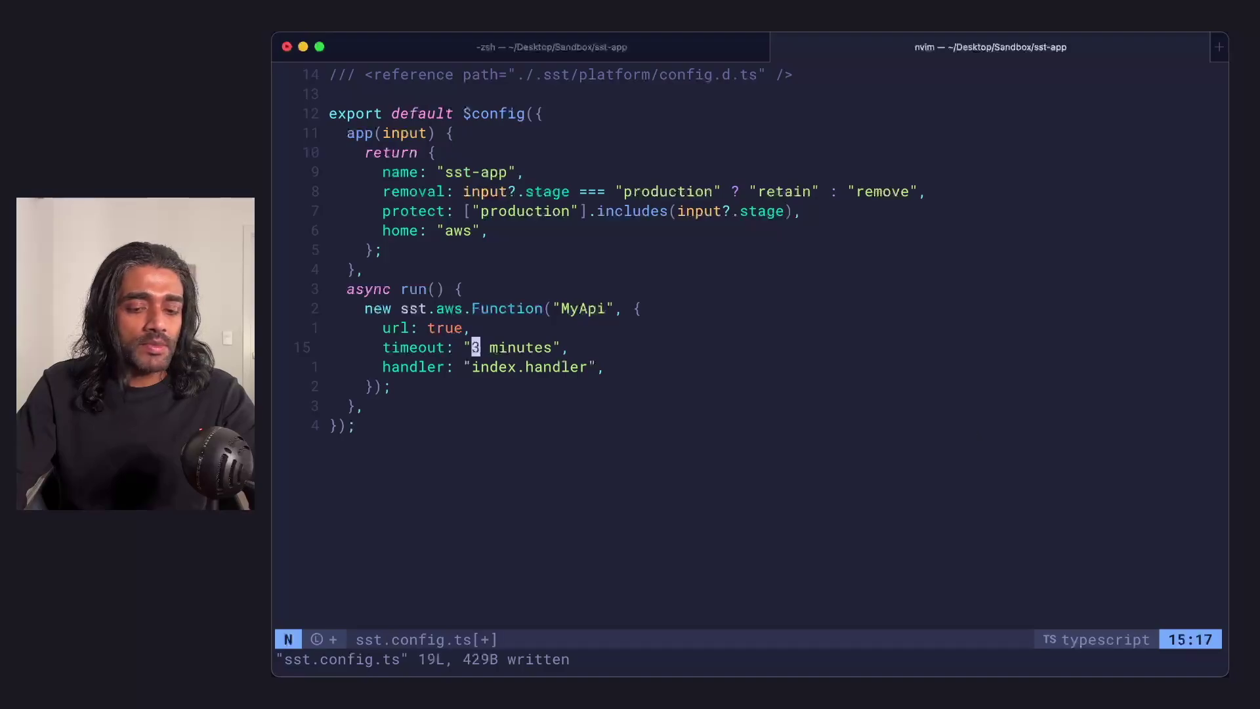
{"action": "type", "text": ":w"}
{"action": "key", "text": "Return"}
Try to deploy the timeout change from the terminal with npx sst deploy --stage prod, and examine the MyApiFunction messages in the output
{"action": "key", "text": "ctrl+Tab"}
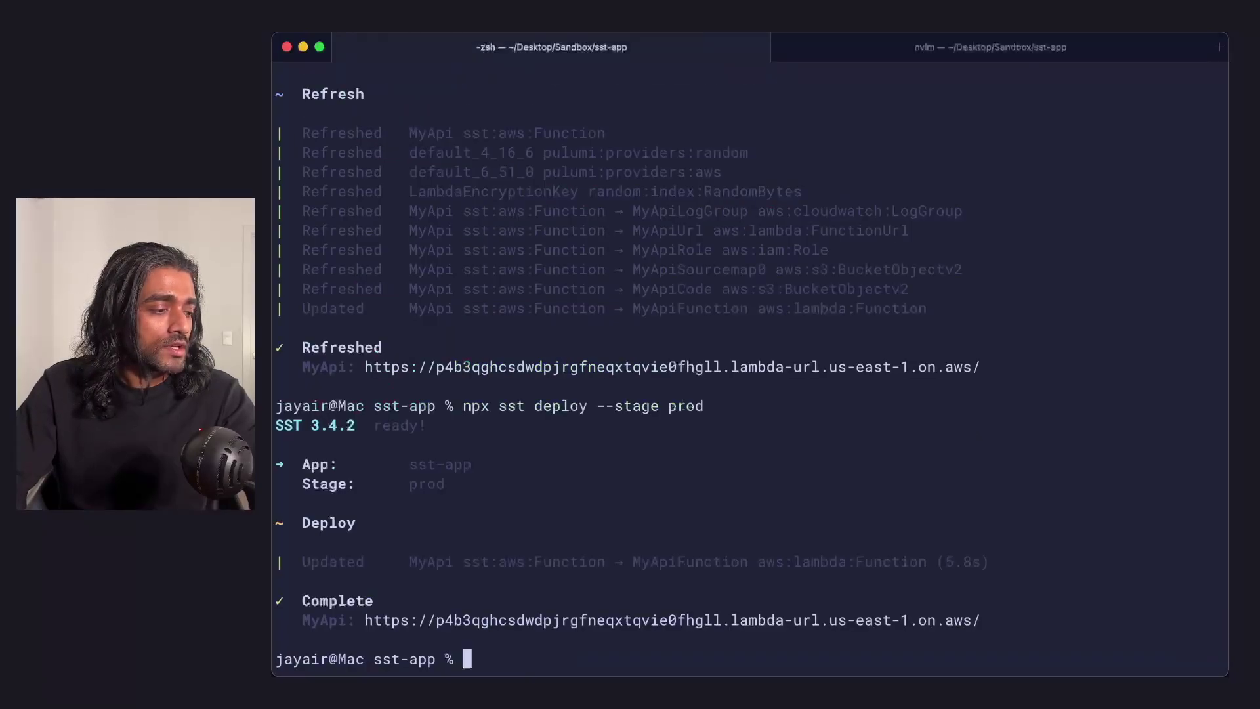
{"action": "key", "text": "Up"}
{"action": "key", "text": "Return"}
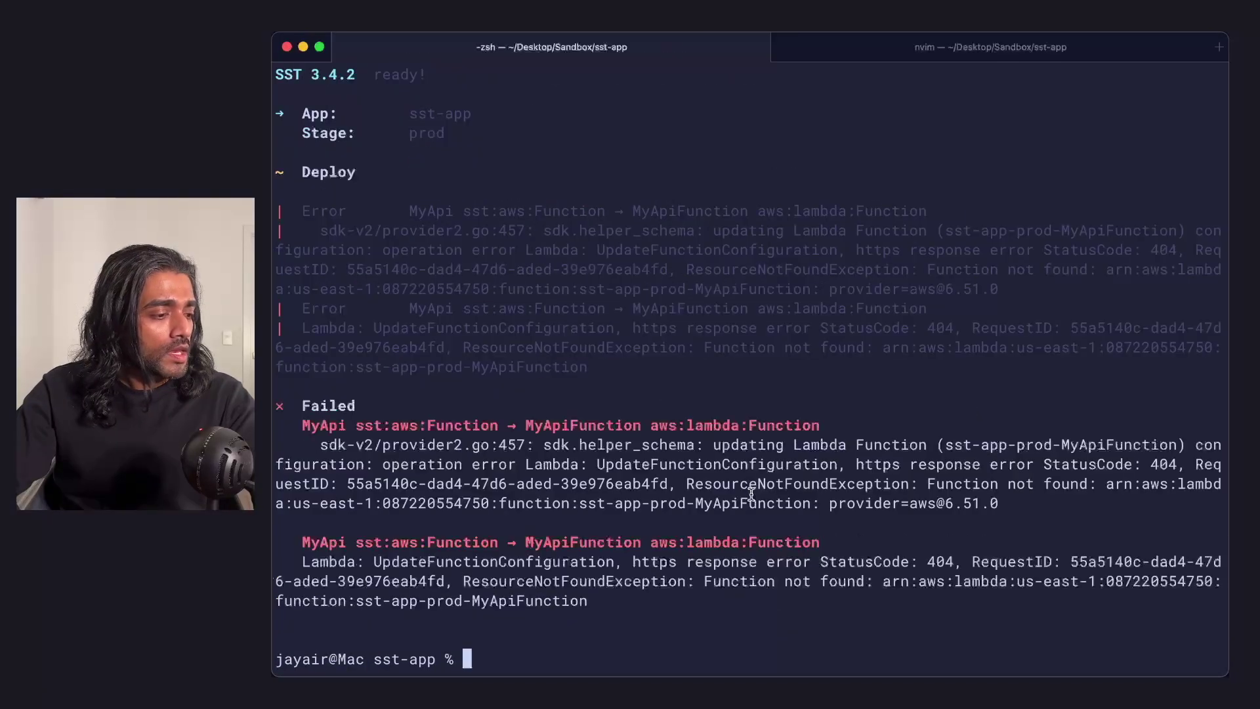
{"action": "double_click", "coordinate": [733, 485]}
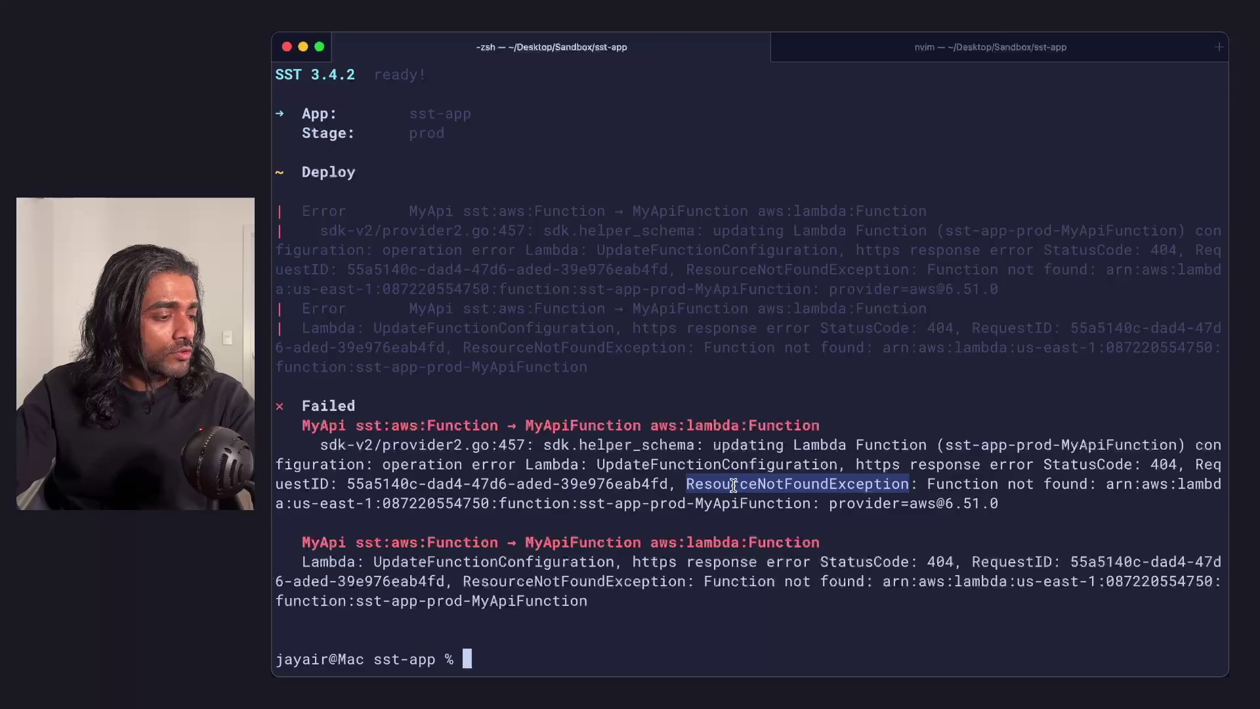
{"action": "left_click", "coordinate": [735, 421]}
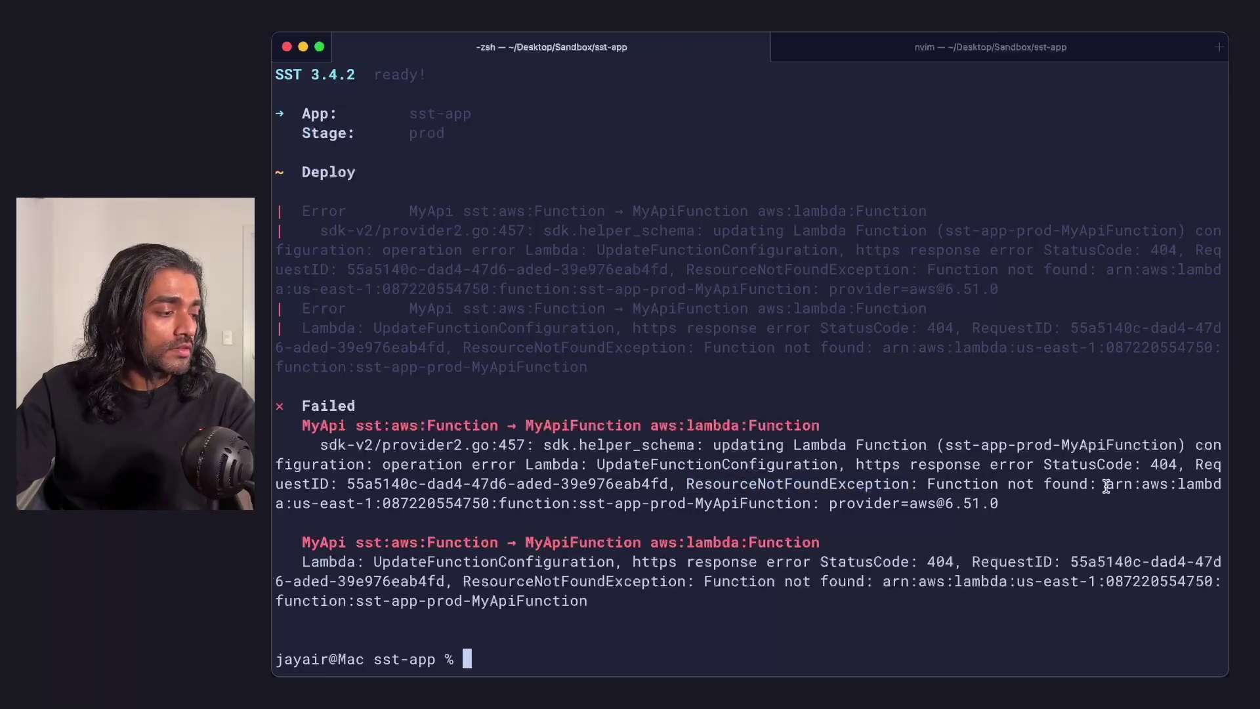
{"action": "left_click_drag", "start_coordinate": [1093, 479], "coordinate": [1106, 503]}
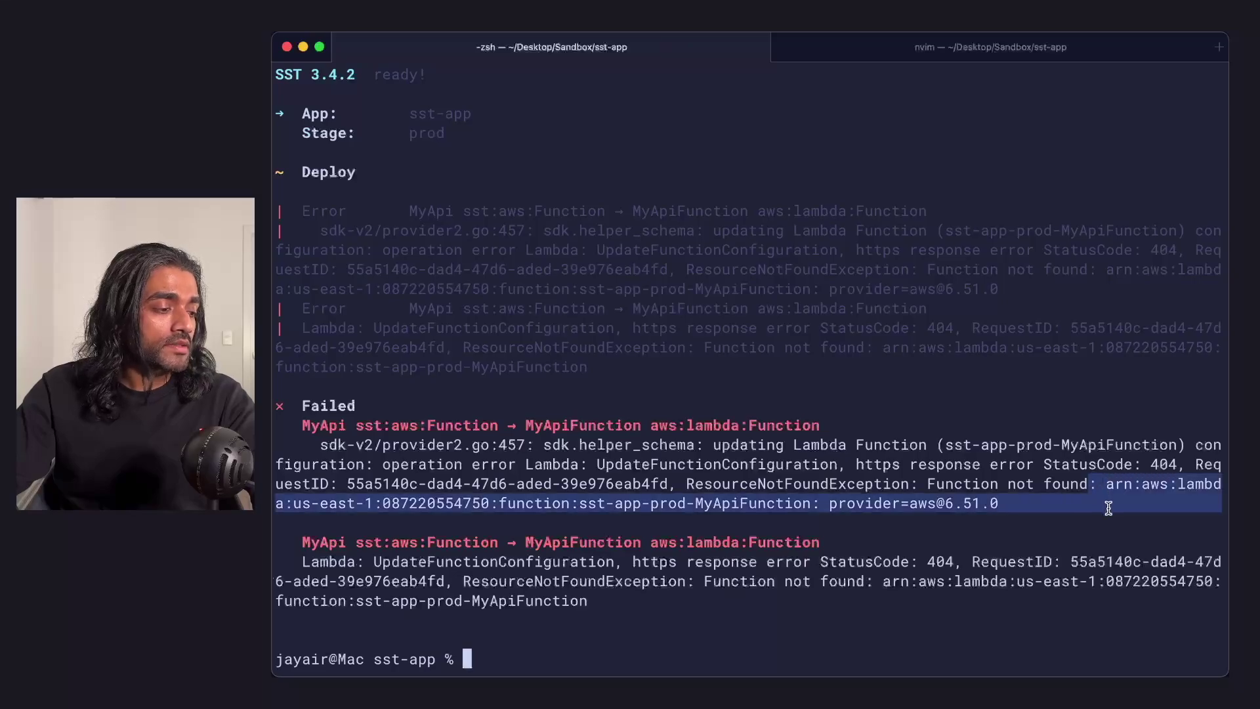
{"action": "left_click", "coordinate": [1108, 508]}
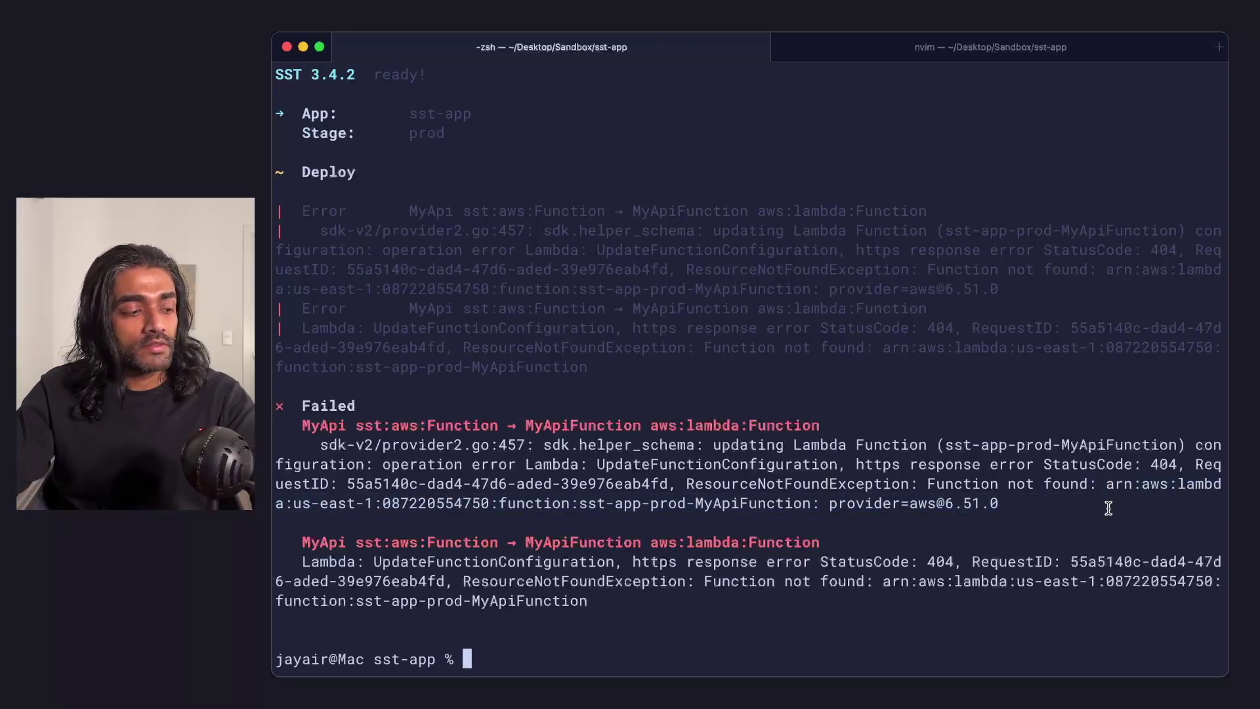
Run npx sst refresh --stage prod and review the MyApiFunction and MyApiUrl lines in the output
{"action": "key", "text": "Up"}
{"action": "key", "text": "Up"}
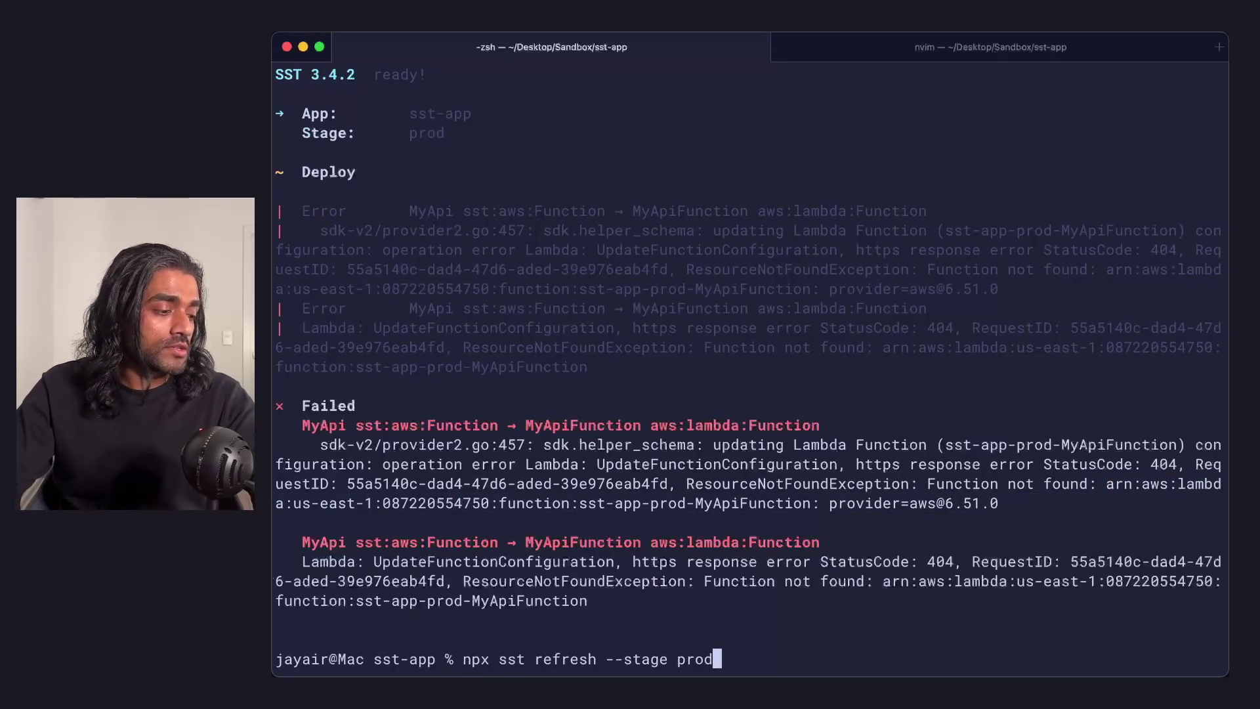
{"action": "key", "text": "Return"}
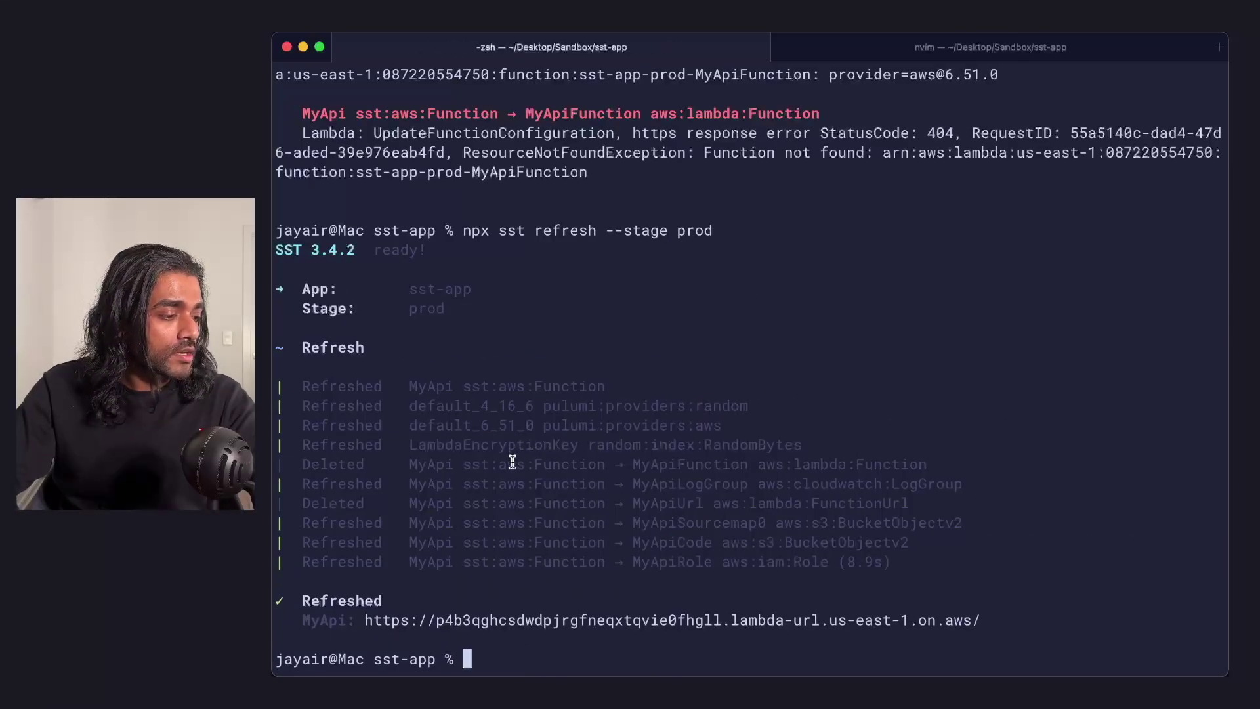
{"action": "left_click_drag", "start_coordinate": [512, 461], "coordinate": [882, 458]}
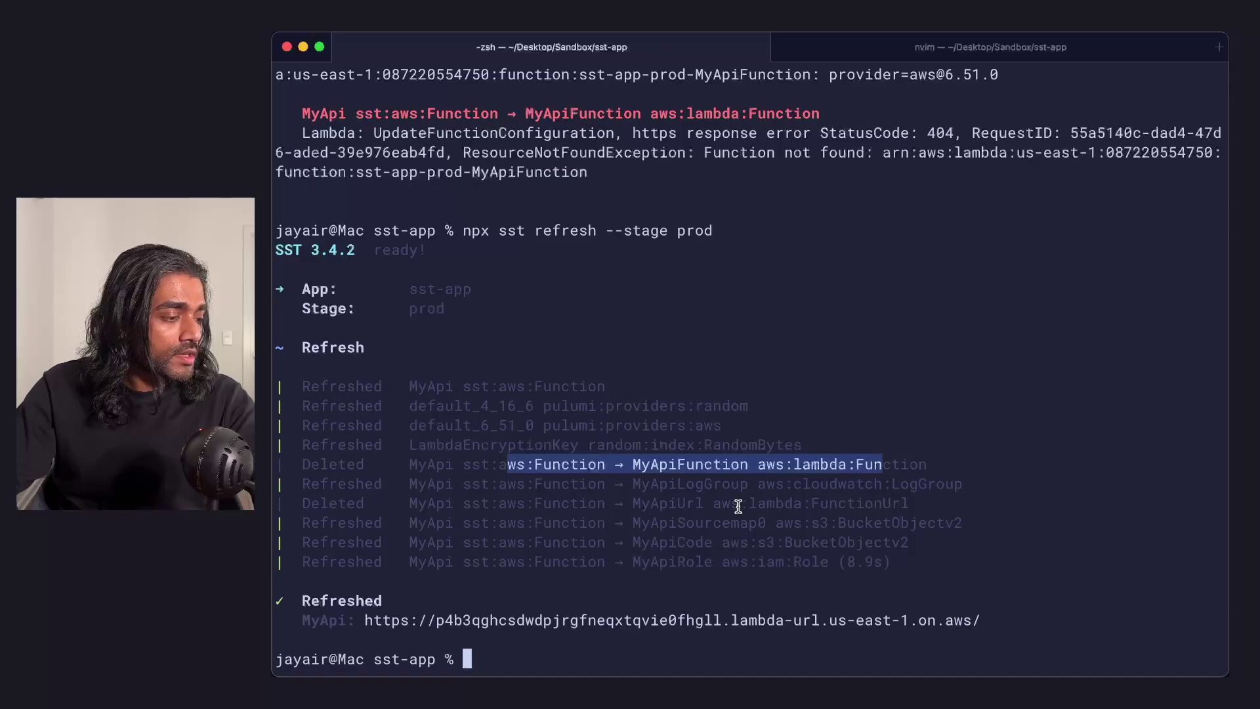
{"action": "left_click_drag", "start_coordinate": [708, 503], "coordinate": [978, 493]}
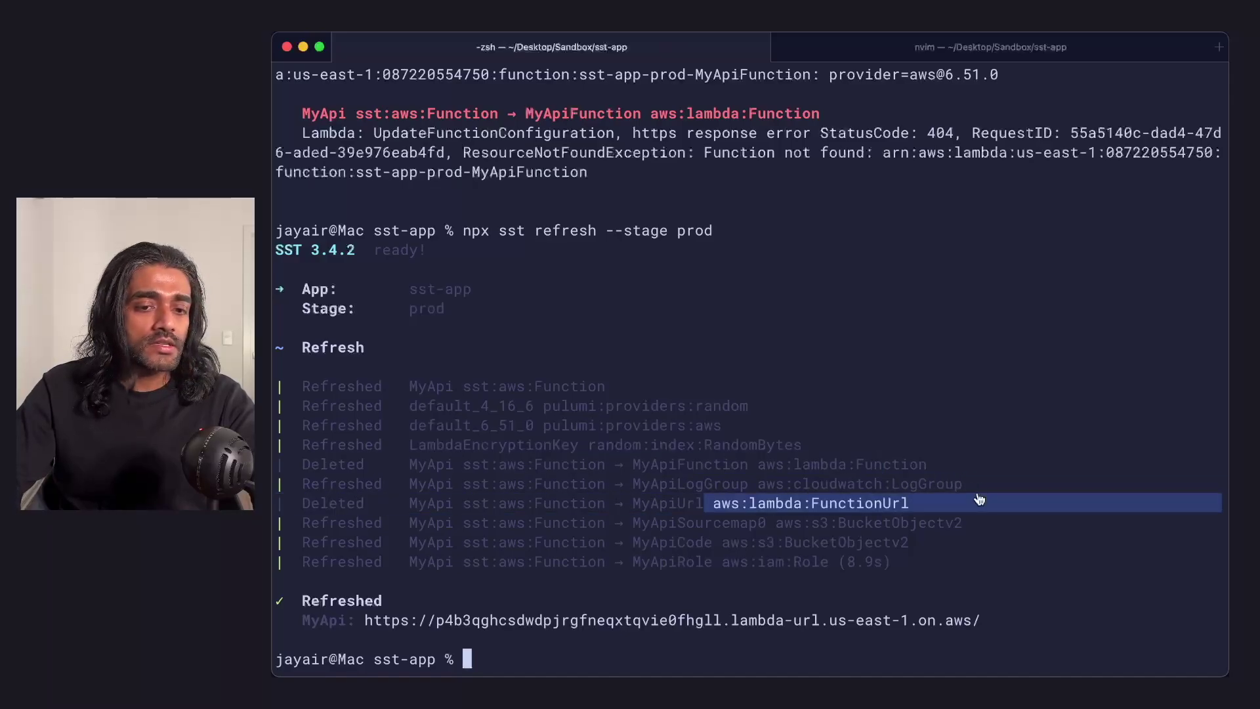
Switch to the browser, check the MyApiFunction page in the SST Console, and refresh the filtered function list in the AWS Lambda console
{"action": "key", "text": "super+Tab"}
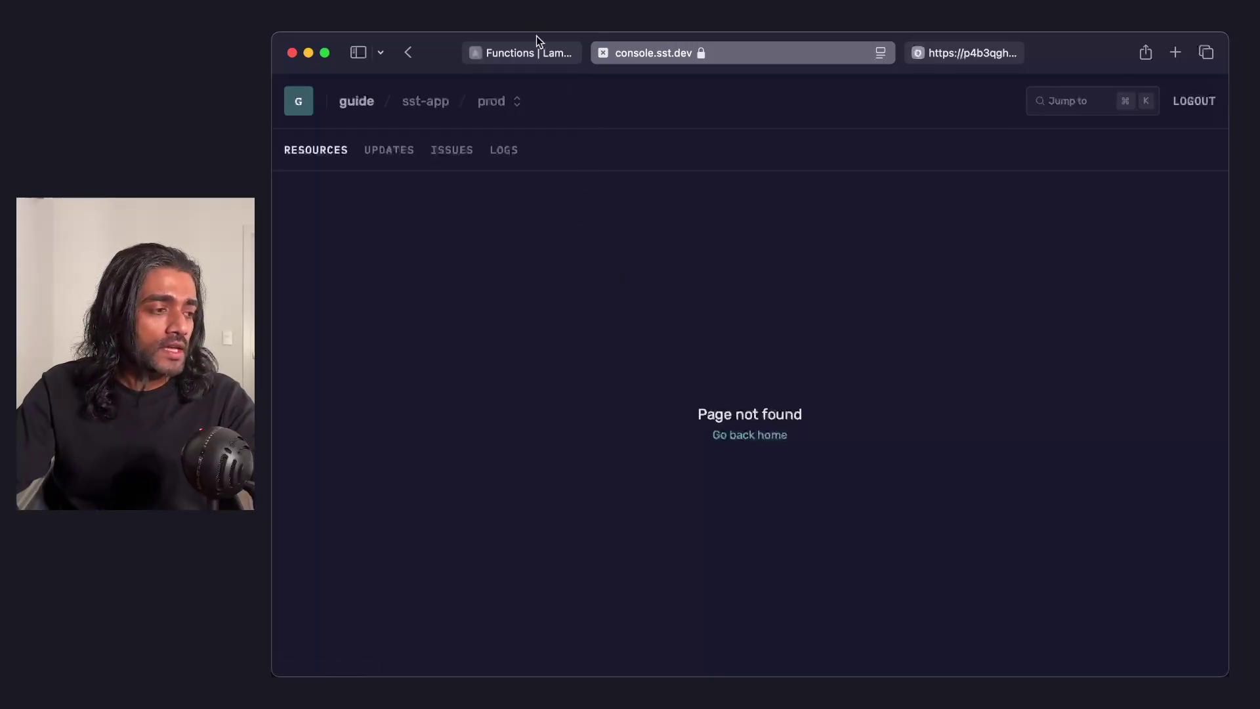
{"action": "left_click", "coordinate": [525, 52]}
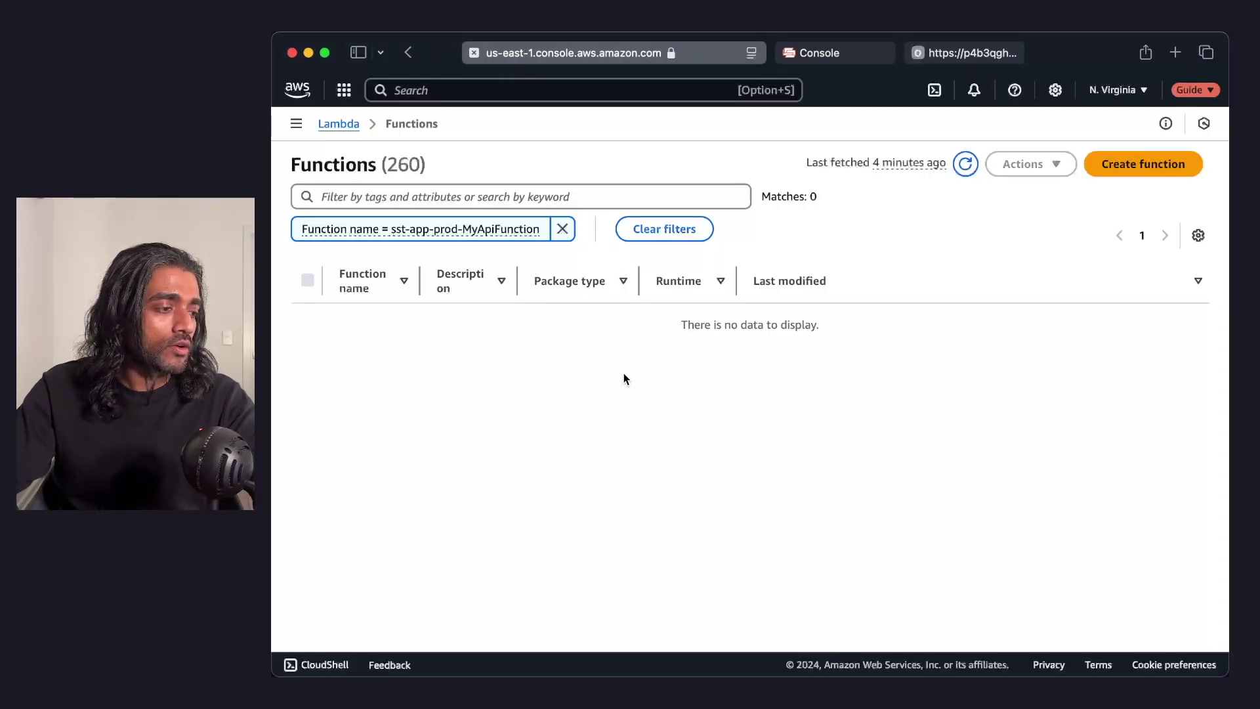
{"action": "left_click", "coordinate": [966, 164]}
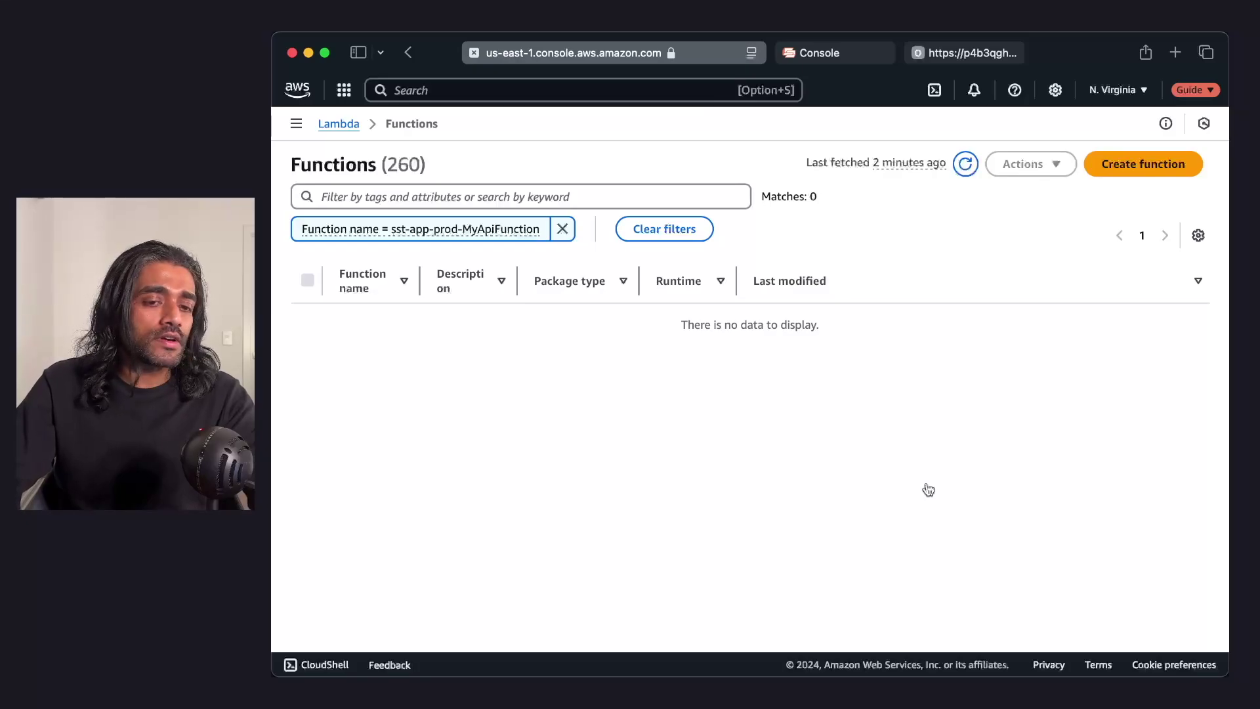
Recreate the deleted function from the terminal with npx sst deploy --stage prod, and review the resources listed in the output
{"action": "key", "text": "super+Tab"}
{"action": "key", "text": "Up"}
{"action": "key", "text": "Up"}
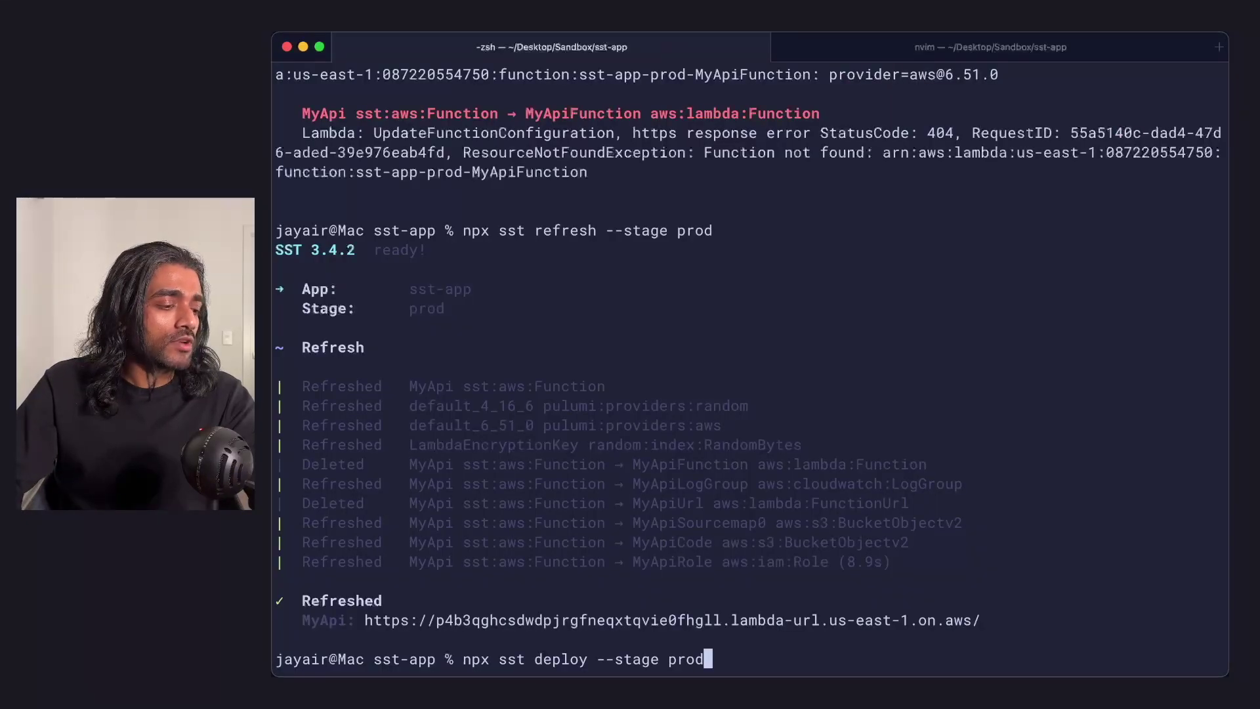
{"action": "key", "text": "Return"}
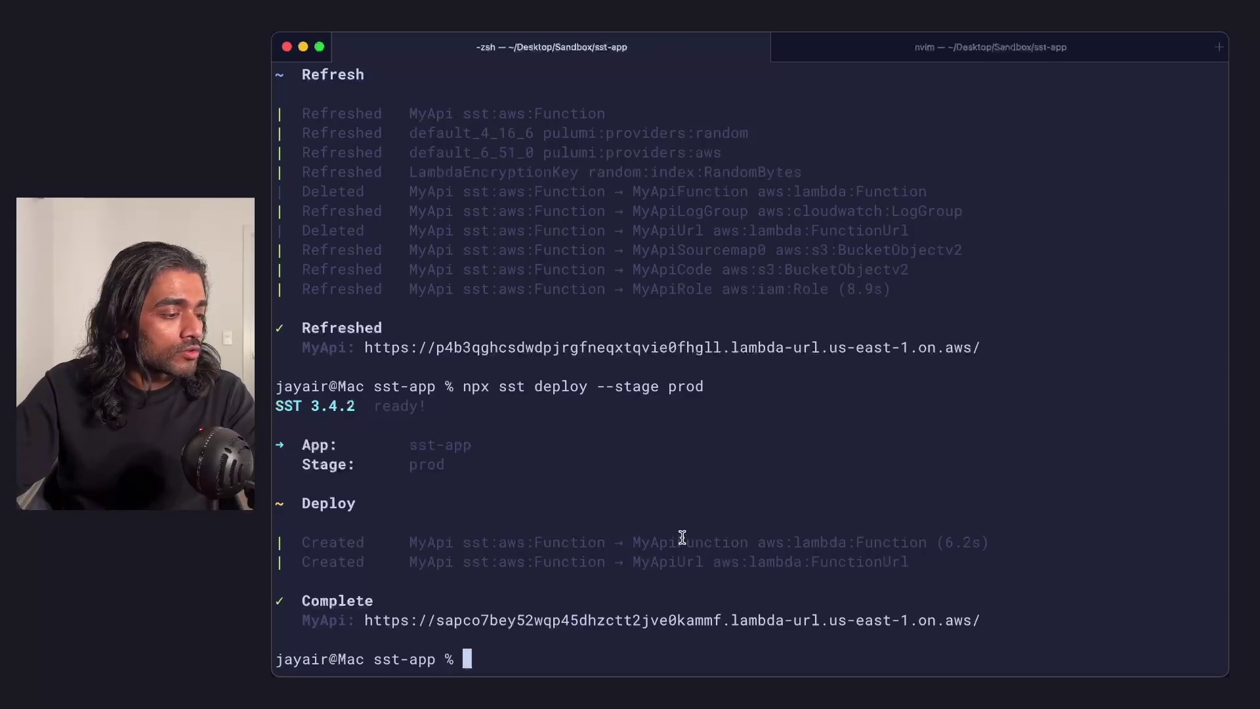
{"action": "left_click_drag", "start_coordinate": [683, 538], "coordinate": [879, 557]}
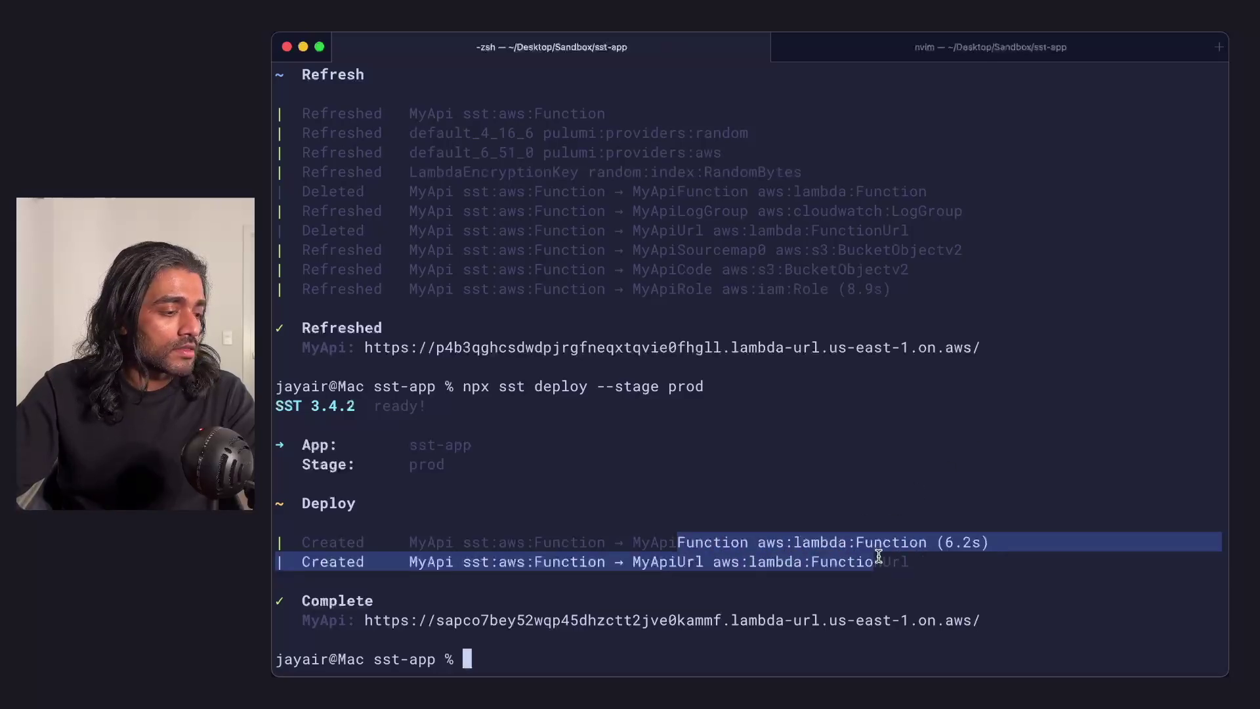
{"action": "left_click", "coordinate": [802, 445]}
Refresh the AWS Lambda function list in the browser, and check MyApiFunction's resource page in the SST Console
{"action": "key", "text": "super+Tab"}
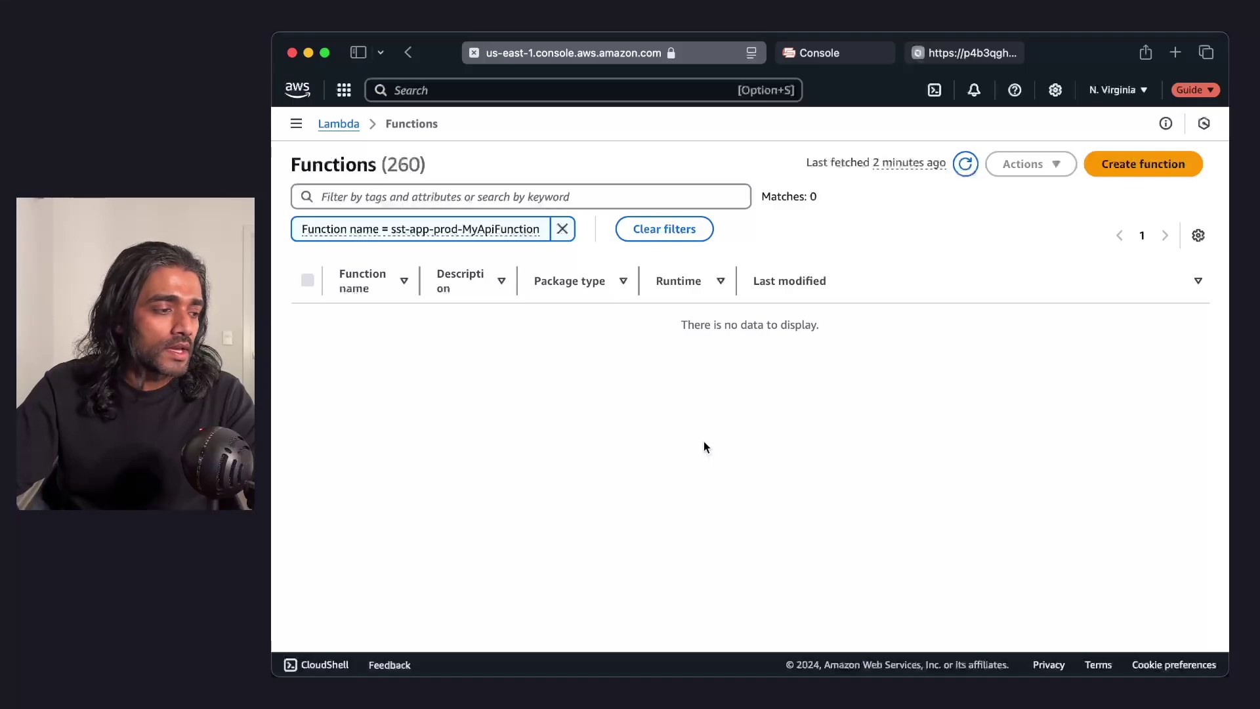
{"action": "left_click", "coordinate": [965, 164]}
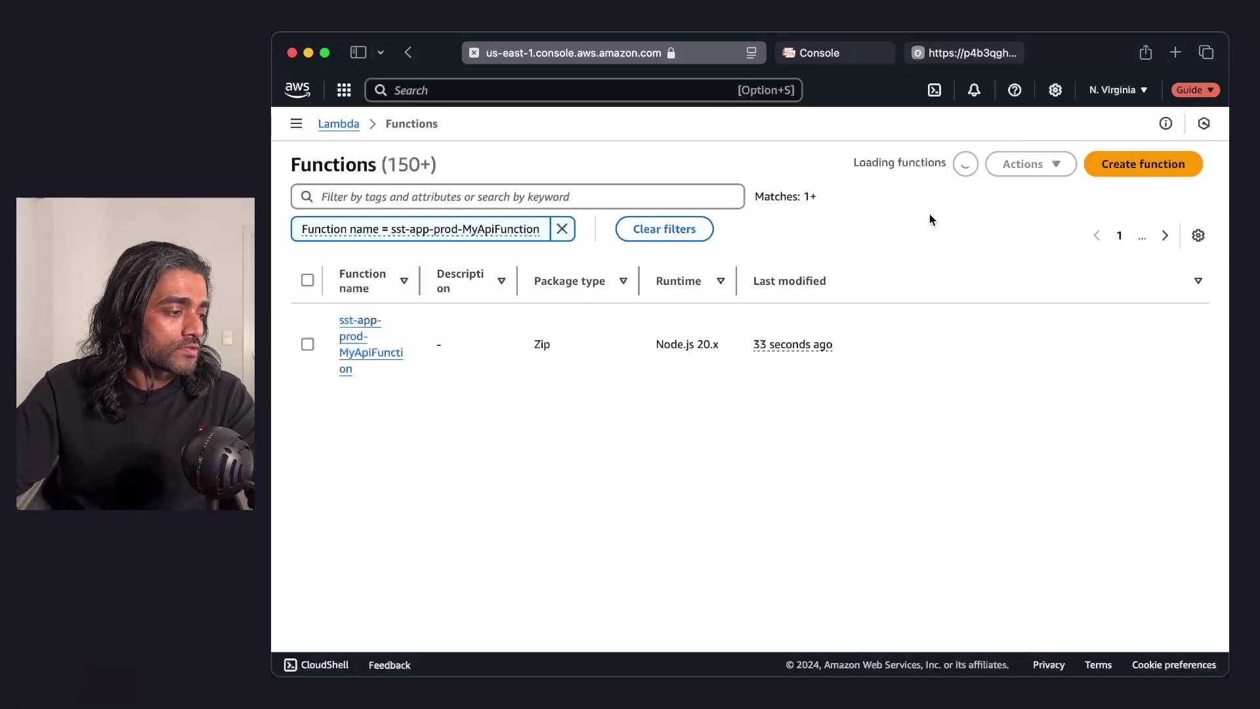
{"action": "left_click", "coordinate": [830, 52]}
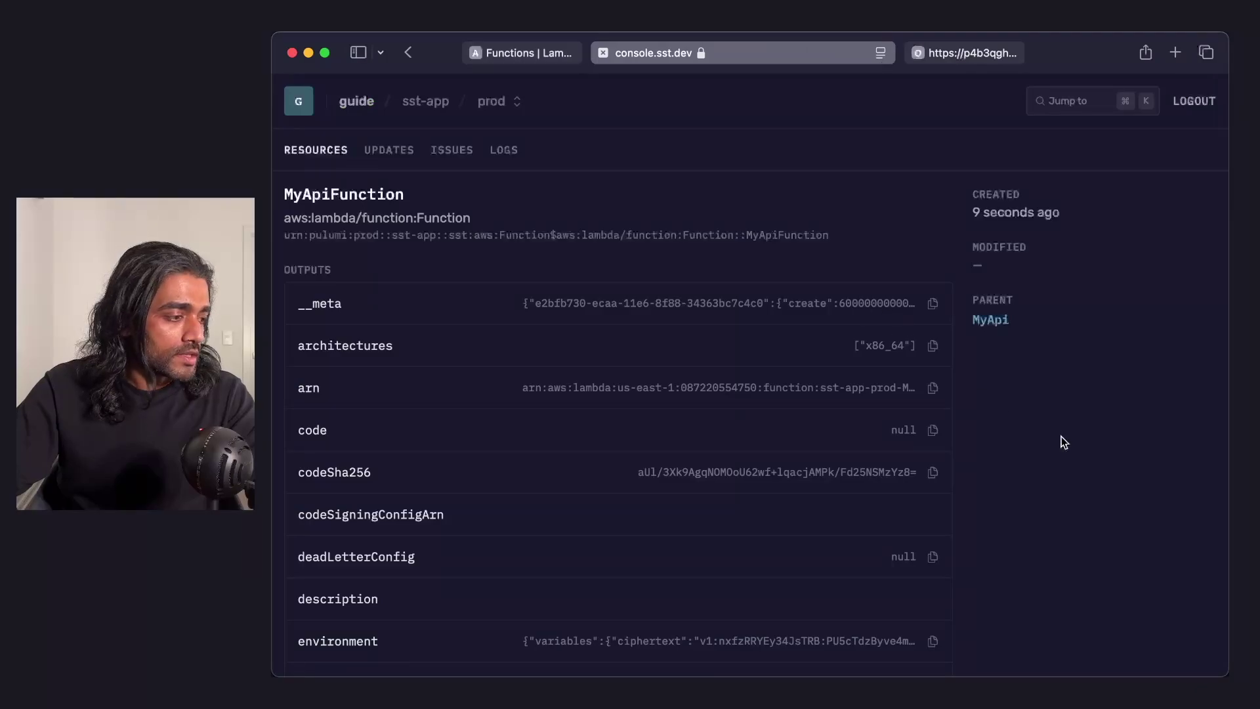